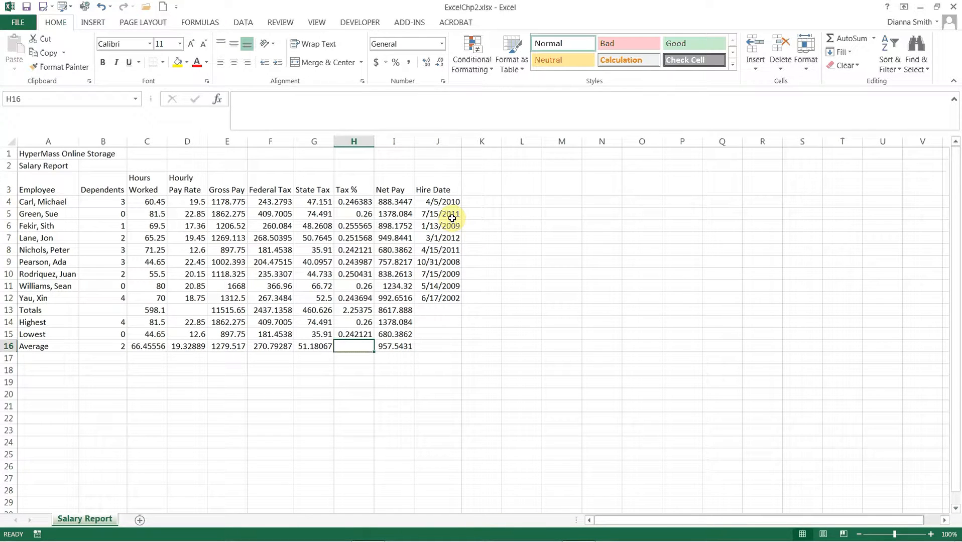
# Step: Inspect the Tax % formula in cell H4 and the cells it references
pyautogui.click(361, 204)
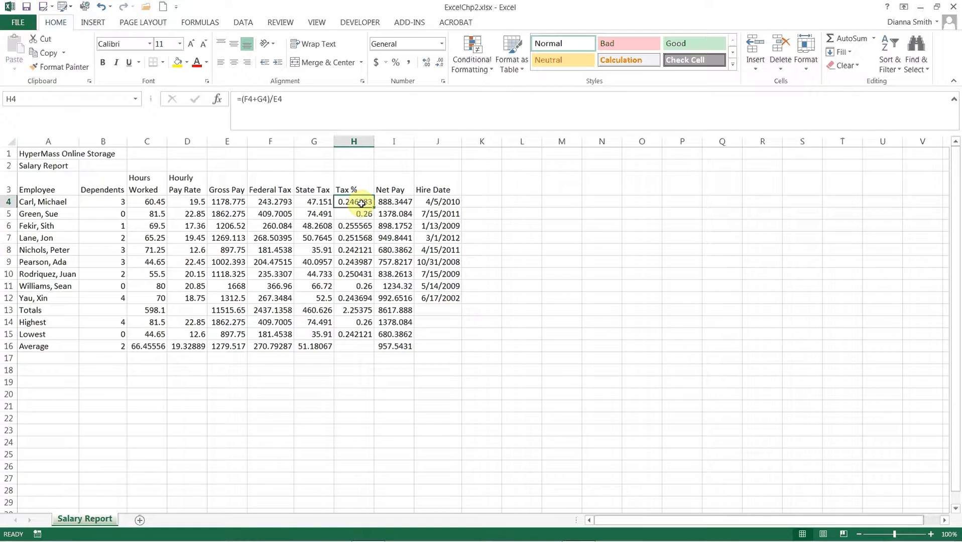
pyautogui.doubleClick(362, 204)
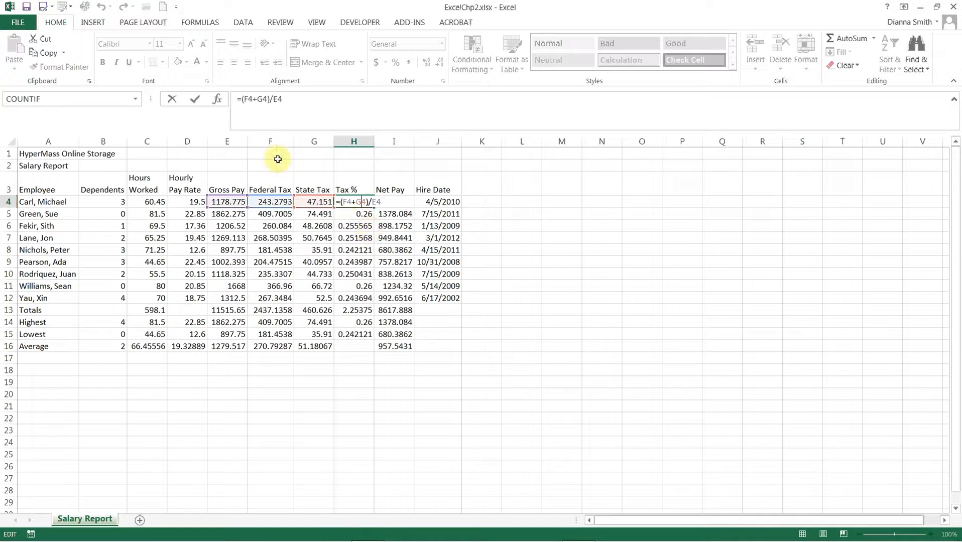
pyautogui.click(196, 102)
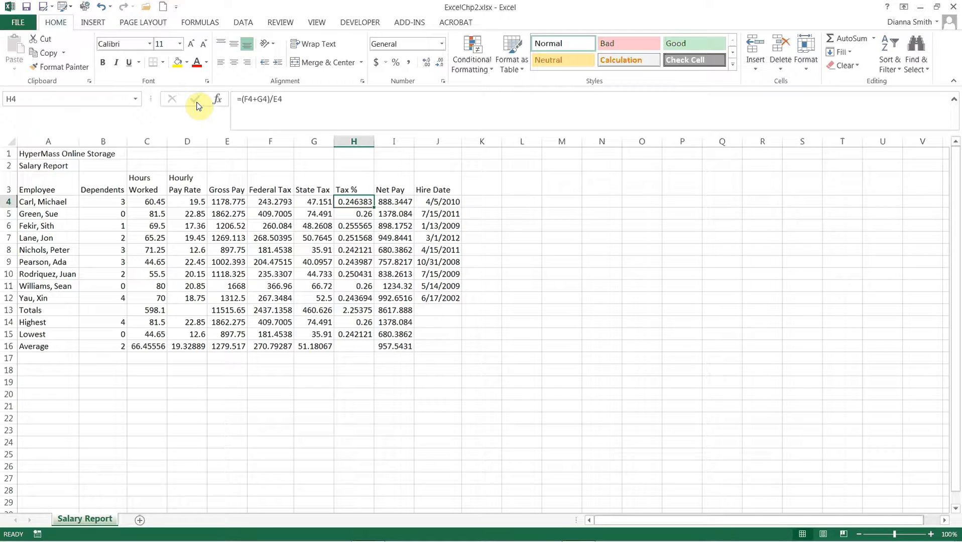
# Step: Apply the Basis theme to the workbook
pyautogui.click(139, 24)
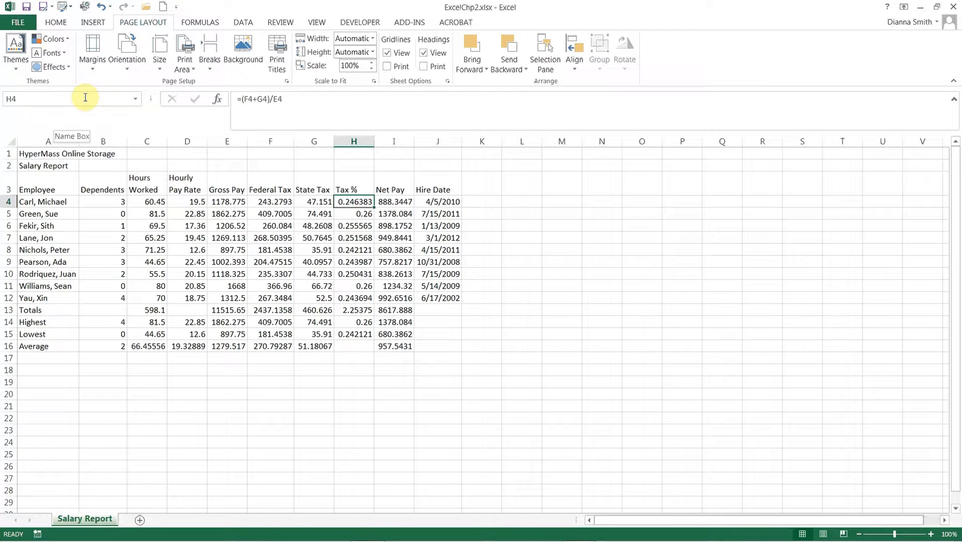
pyautogui.click(16, 67)
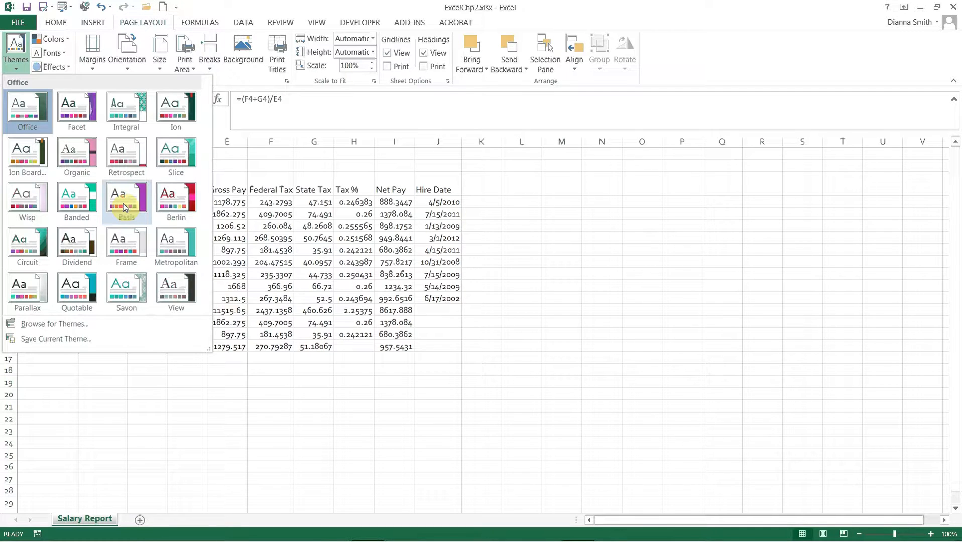
pyautogui.click(124, 208)
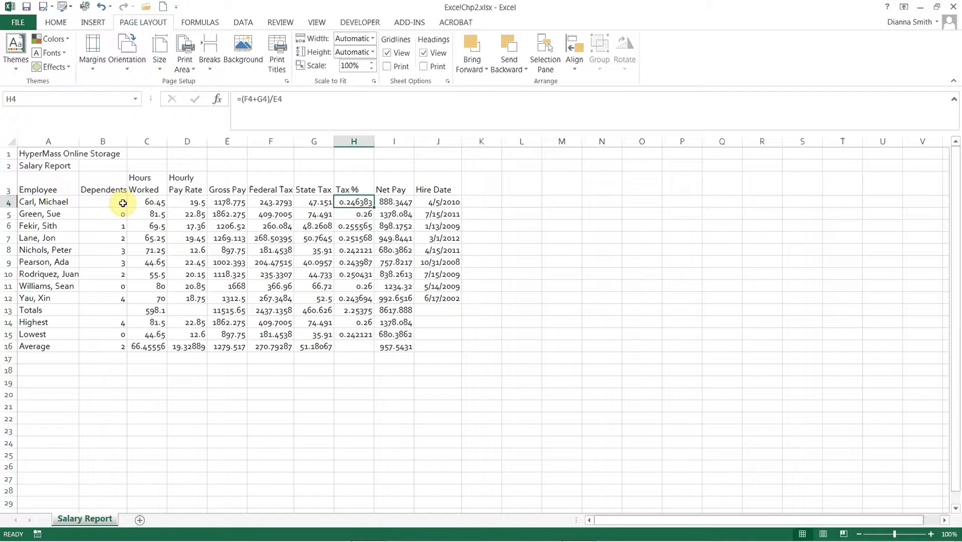
# Step: Browse the available theme color sets and theme font sets without applying any
pyautogui.click(71, 40)
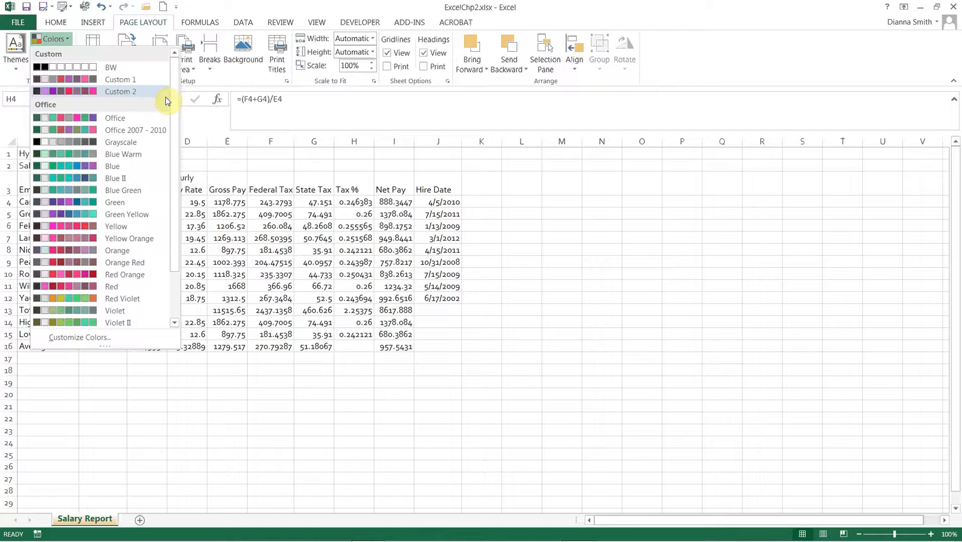
pyautogui.moveTo(174, 97); pyautogui.dragTo(176, 150)
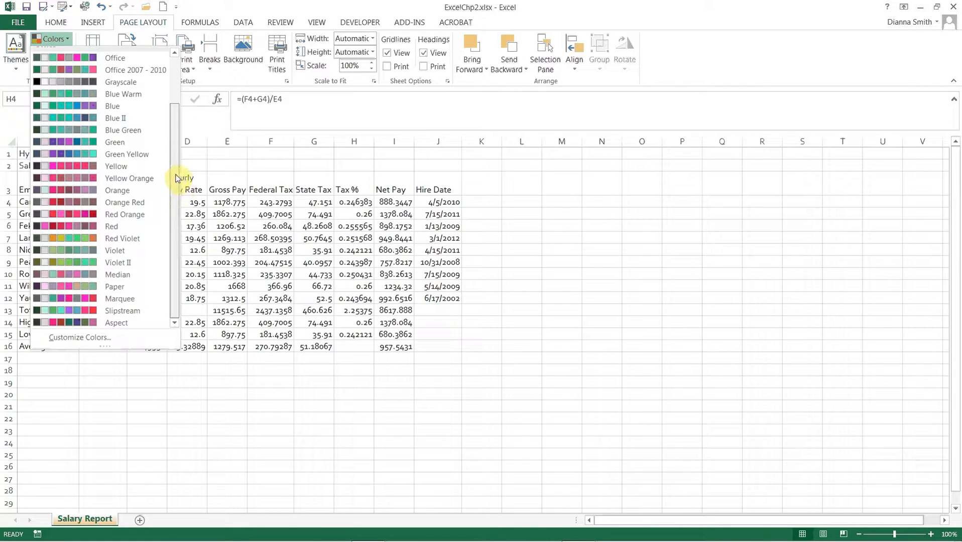
pyautogui.moveTo(176, 164); pyautogui.dragTo(174, 81)
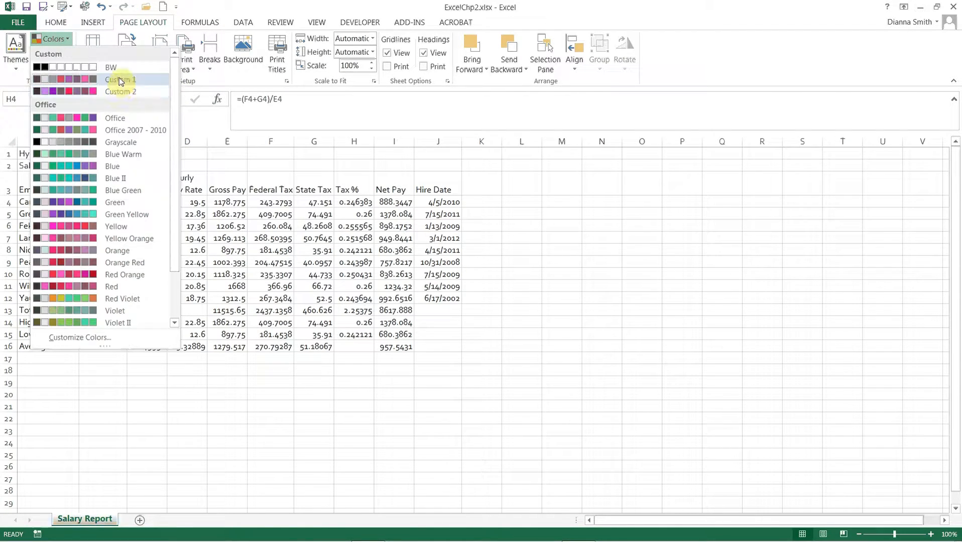
pyautogui.click(123, 404)
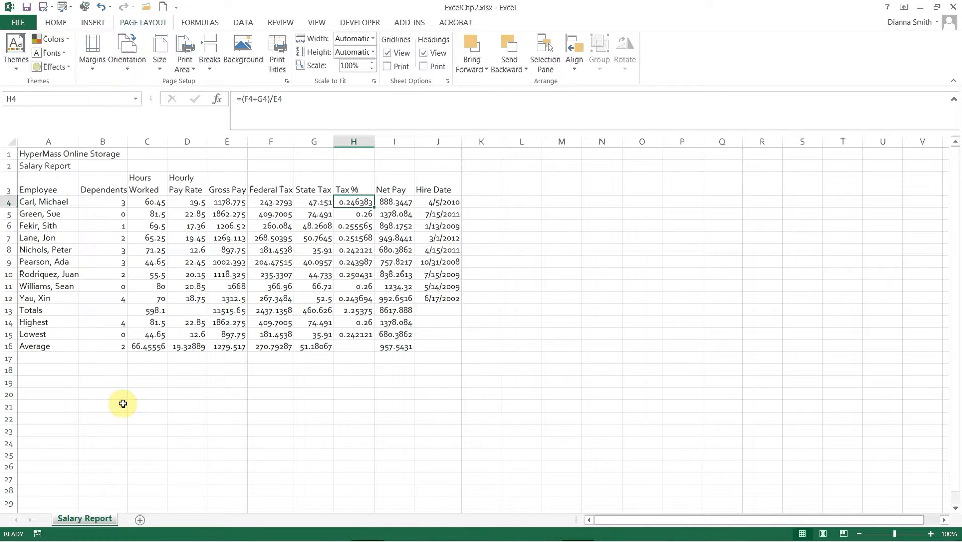
pyautogui.click(65, 52)
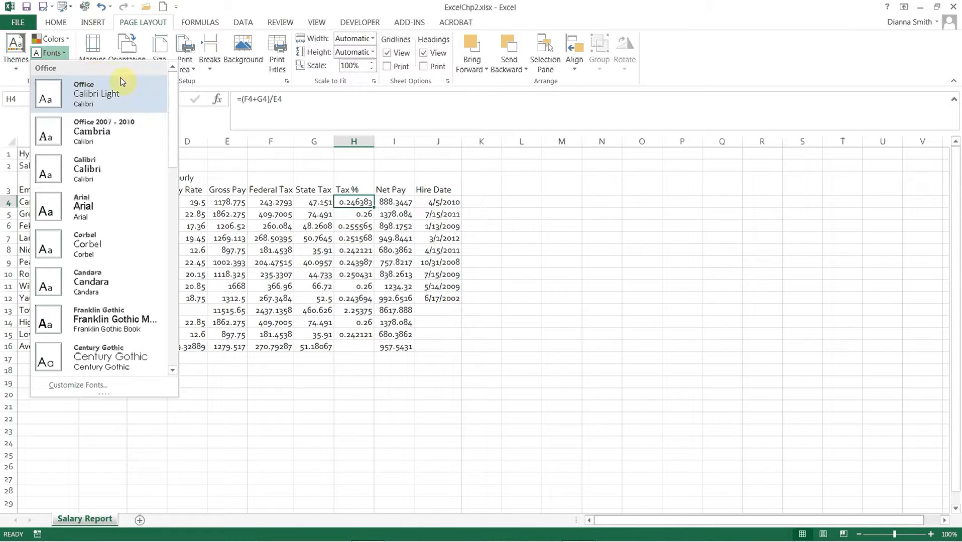
pyautogui.moveTo(173, 110); pyautogui.dragTo(186, 265)
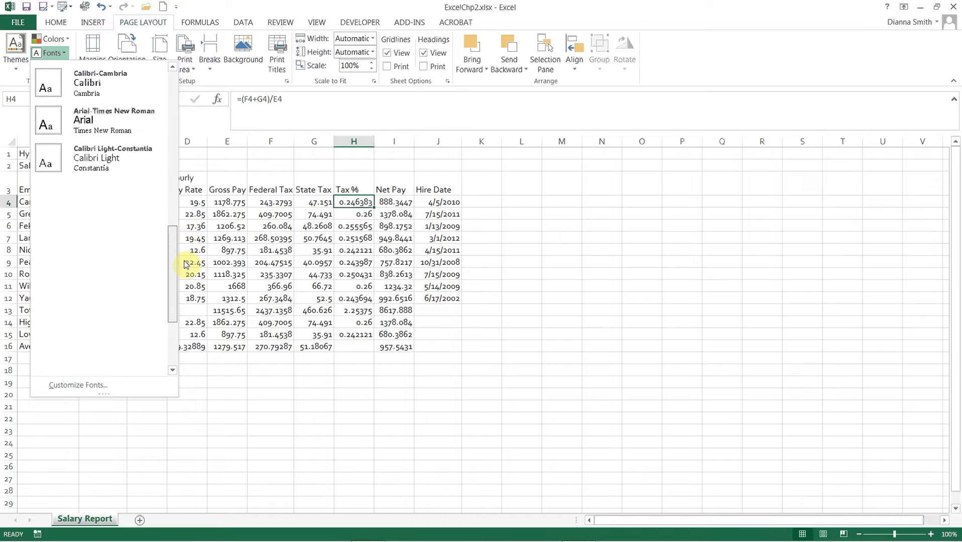
pyautogui.click(236, 438)
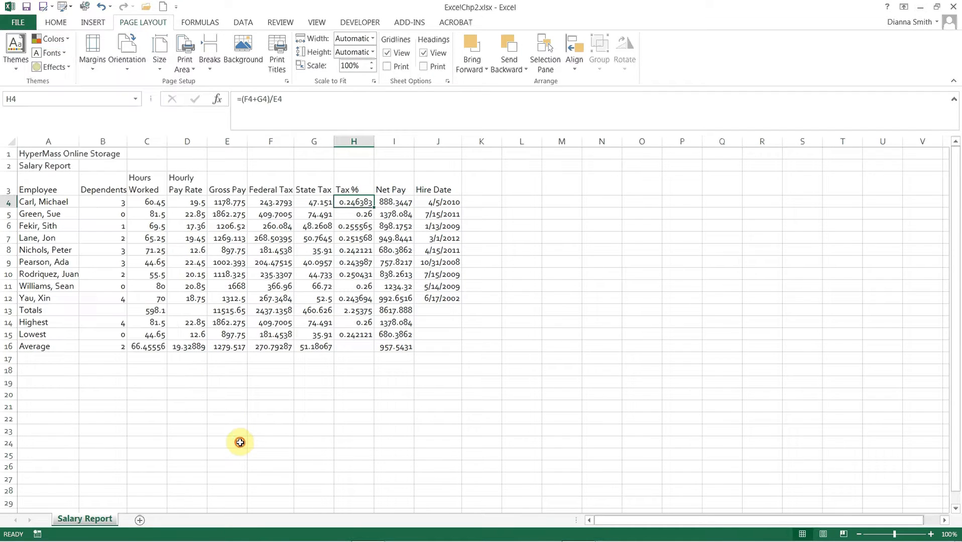
# Step: Look through the theme fonts in the font list and check which font the title, header and employee cells use
pyautogui.click(58, 24)
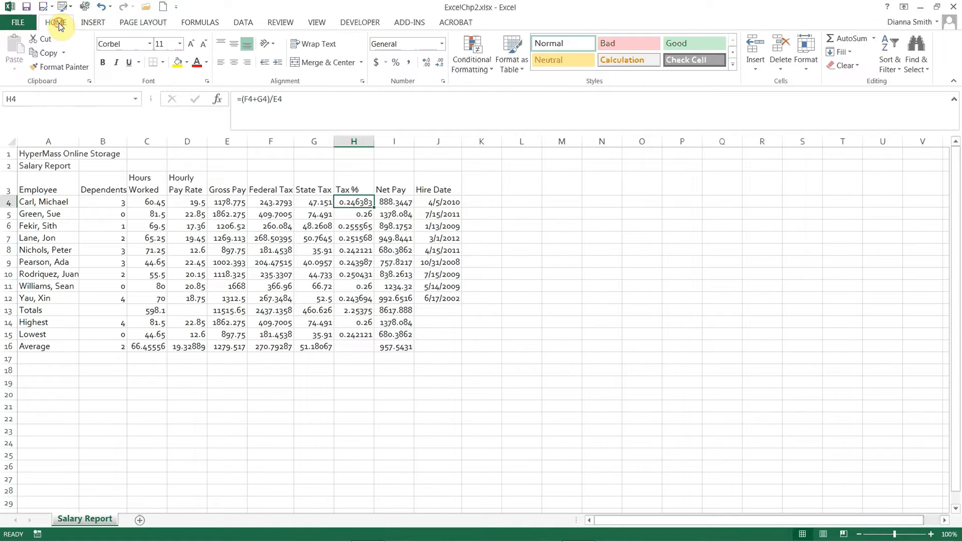
pyautogui.click(150, 47)
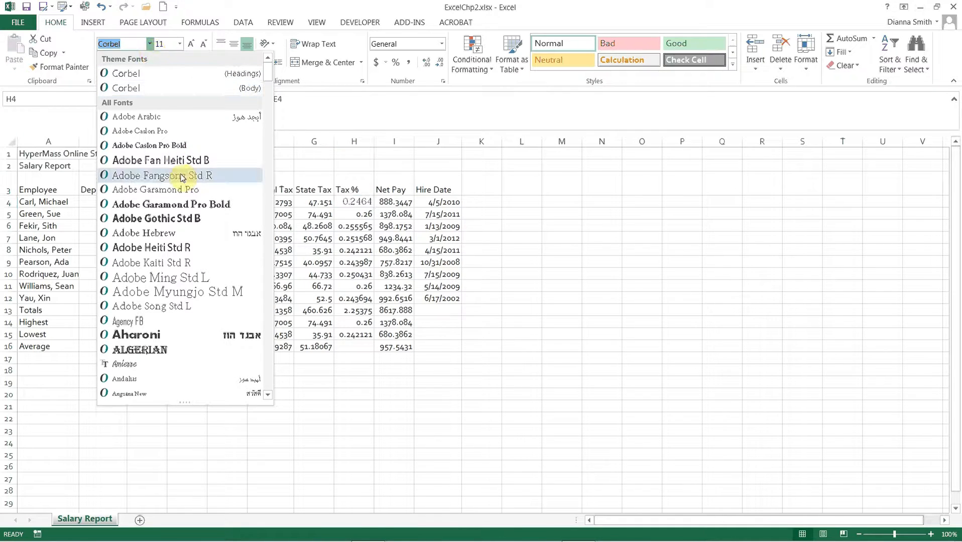
pyautogui.click(306, 228)
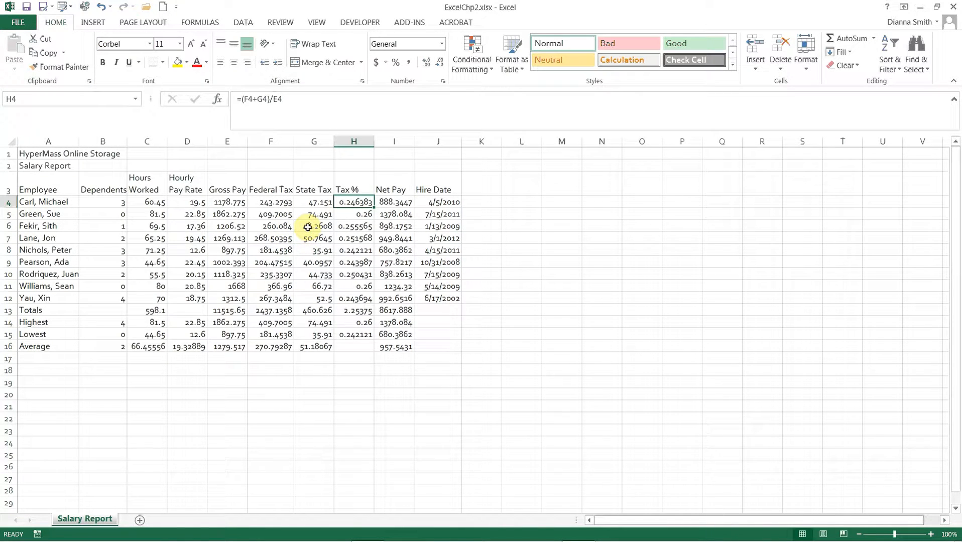
pyautogui.click(308, 227)
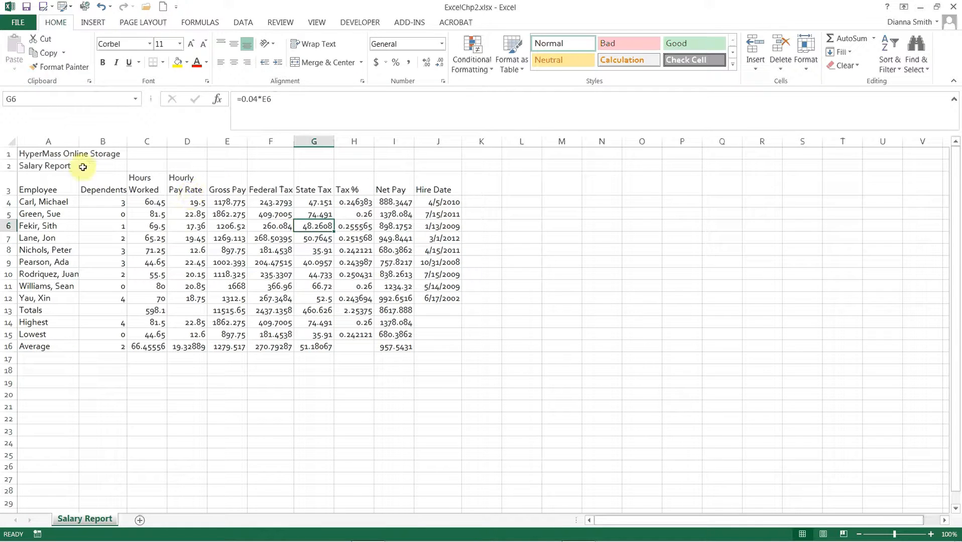
pyautogui.click(65, 154)
pyautogui.click(56, 166)
pyautogui.click(45, 195)
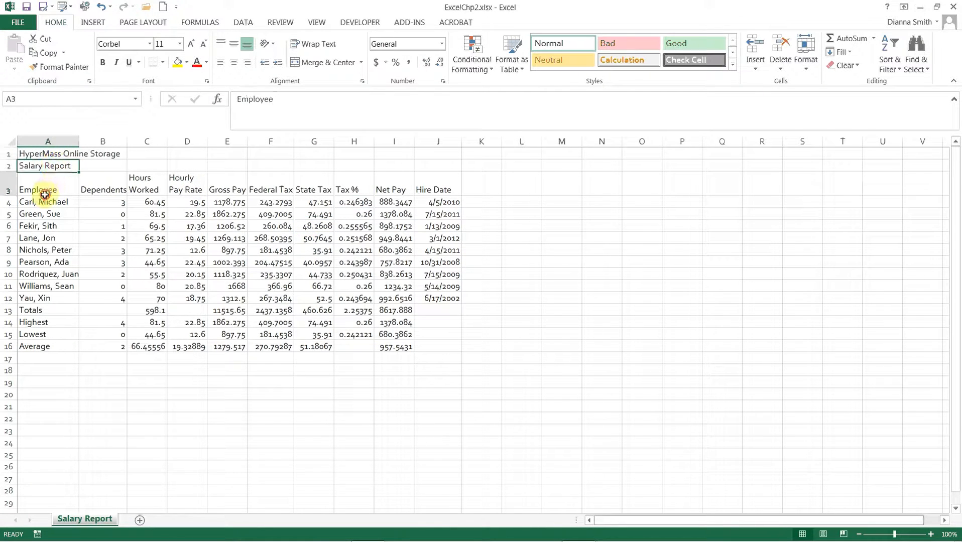
pyautogui.click(44, 201)
pyautogui.click(52, 260)
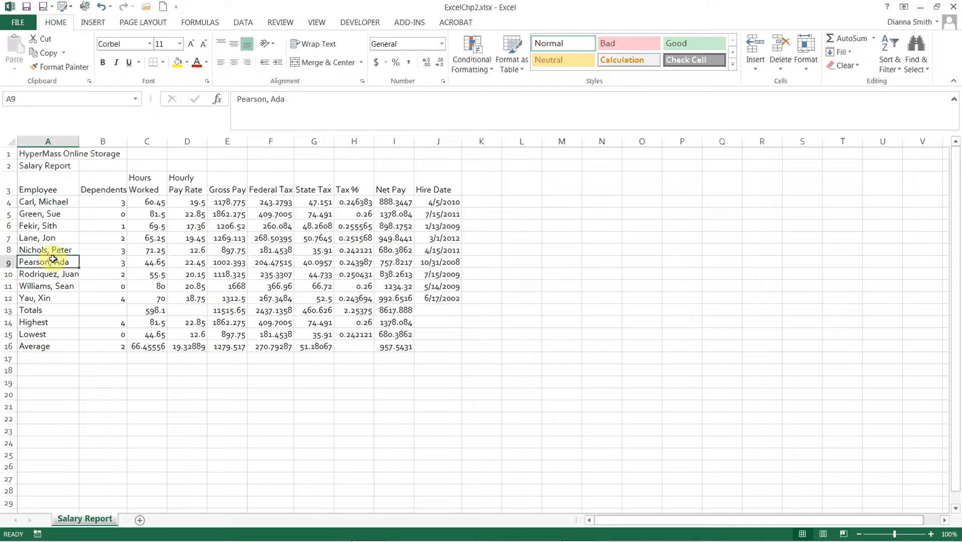
# Step: Merge and center the company title across A1:J1 and the Salary Report subtitle across A2:J2
pyautogui.click(56, 156)
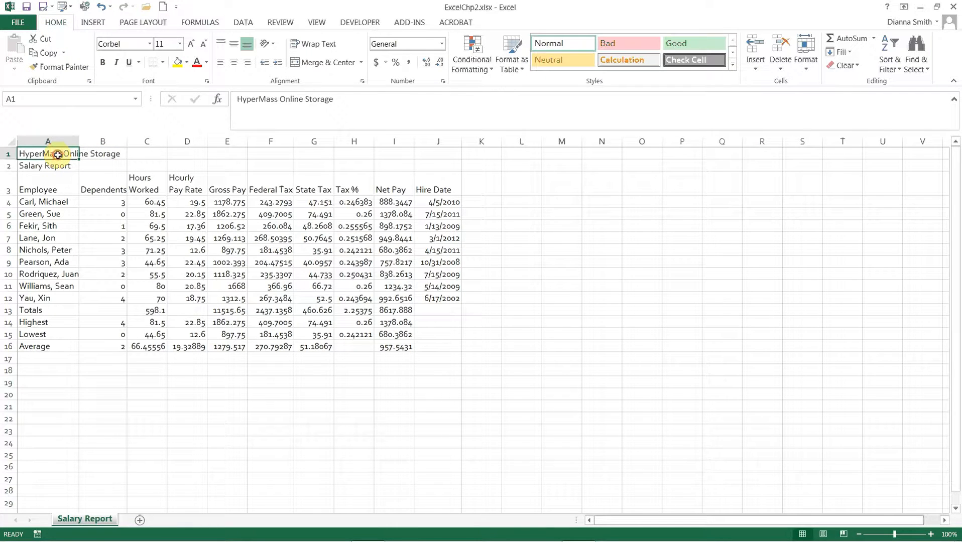
pyautogui.moveTo(58, 155); pyautogui.dragTo(428, 152)
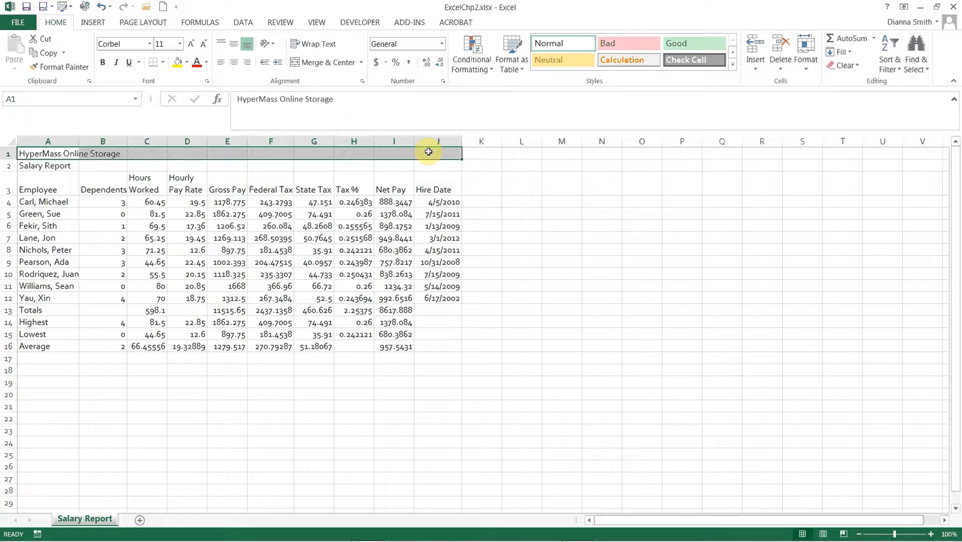
pyautogui.click(325, 63)
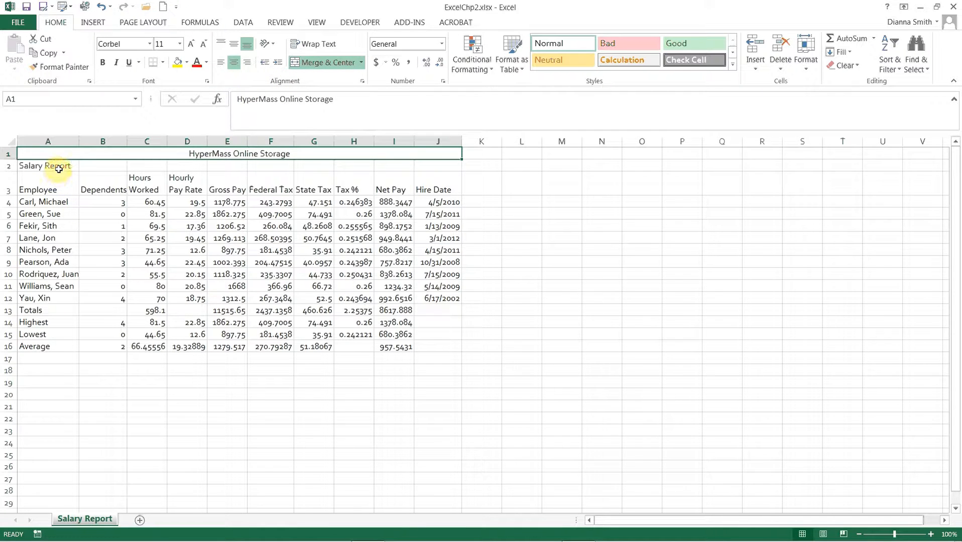
pyautogui.moveTo(58, 170); pyautogui.dragTo(432, 166)
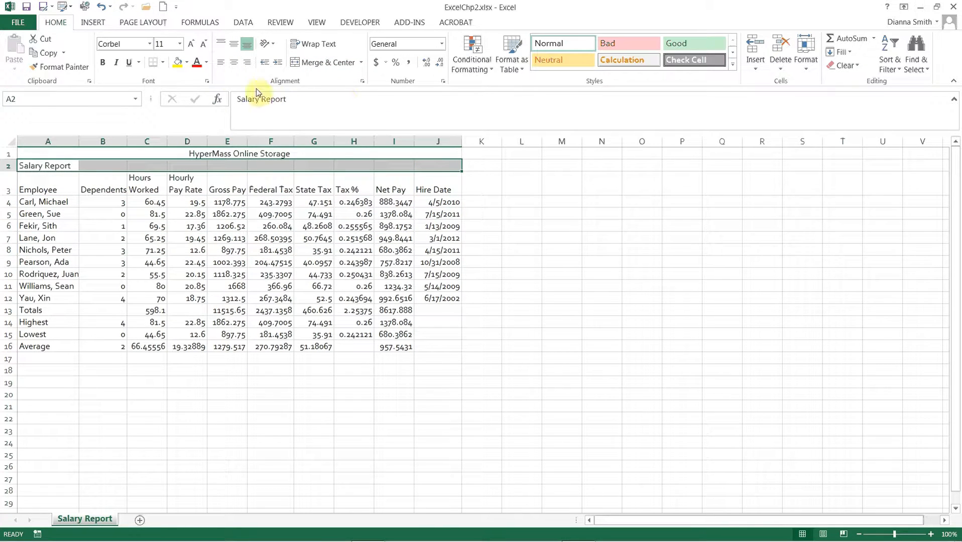
pyautogui.click(312, 65)
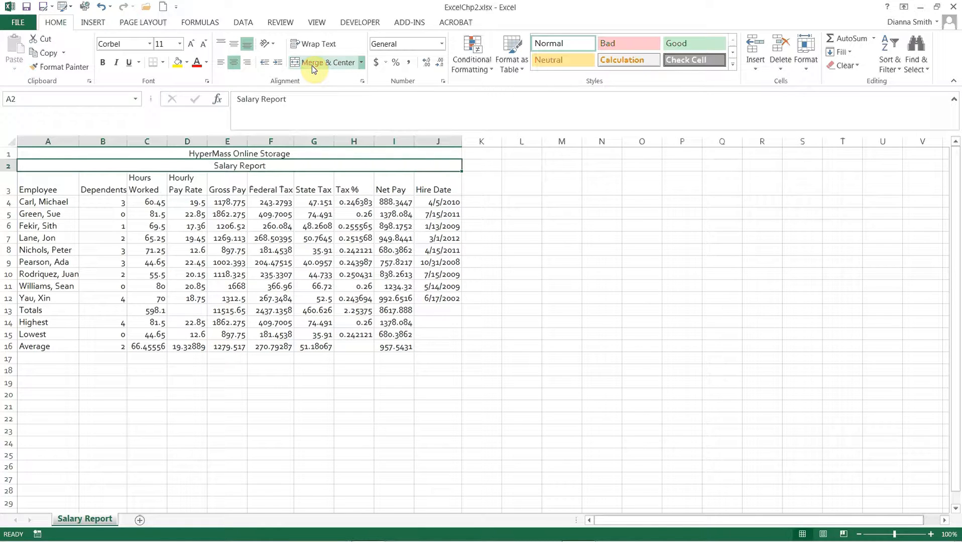
# Step: Apply the Title cell style to the HyperMass Online Storage heading in row 1
pyautogui.click(277, 156)
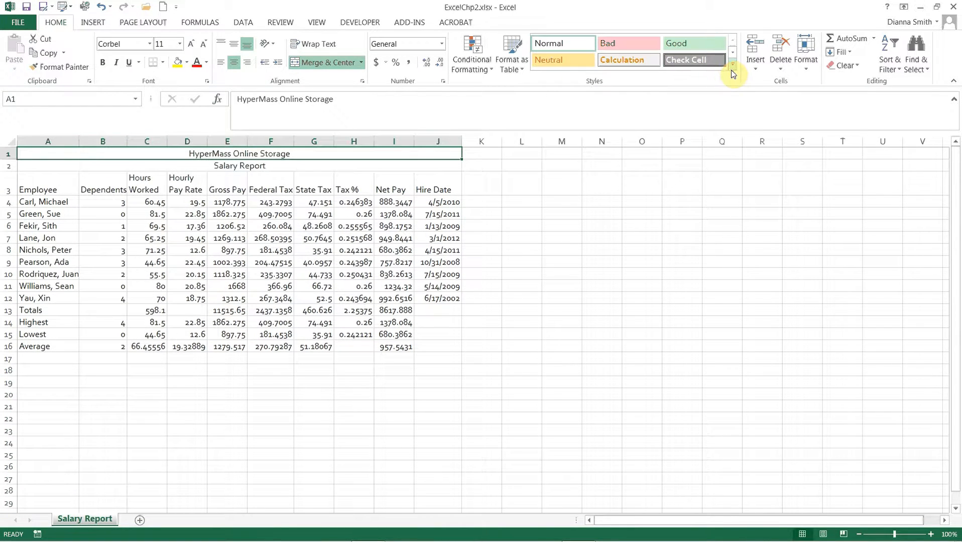
pyautogui.click(732, 68)
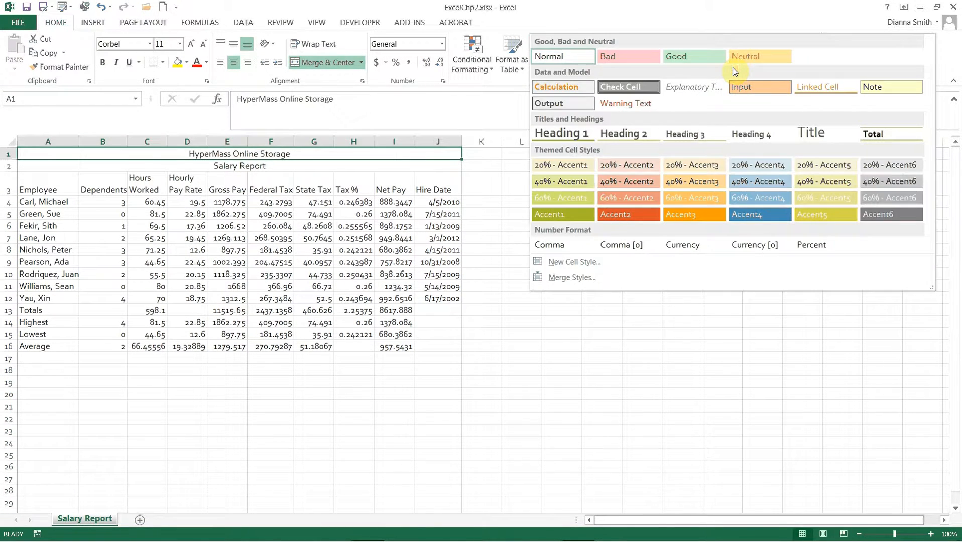
pyautogui.click(809, 136)
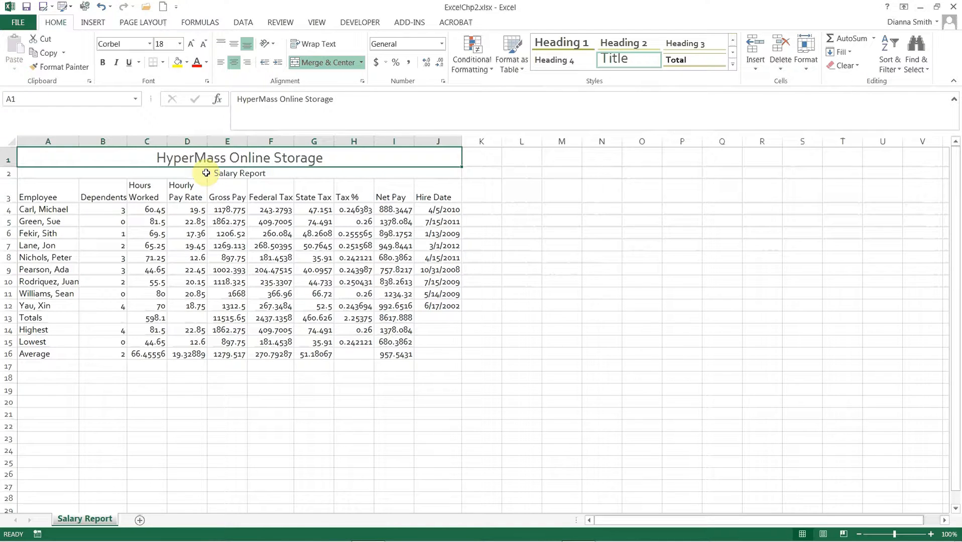
# Step: Copy the row 1 title formatting to the Salary Report subtitle with Format Painter and reduce its font size to 16
pyautogui.click(67, 68)
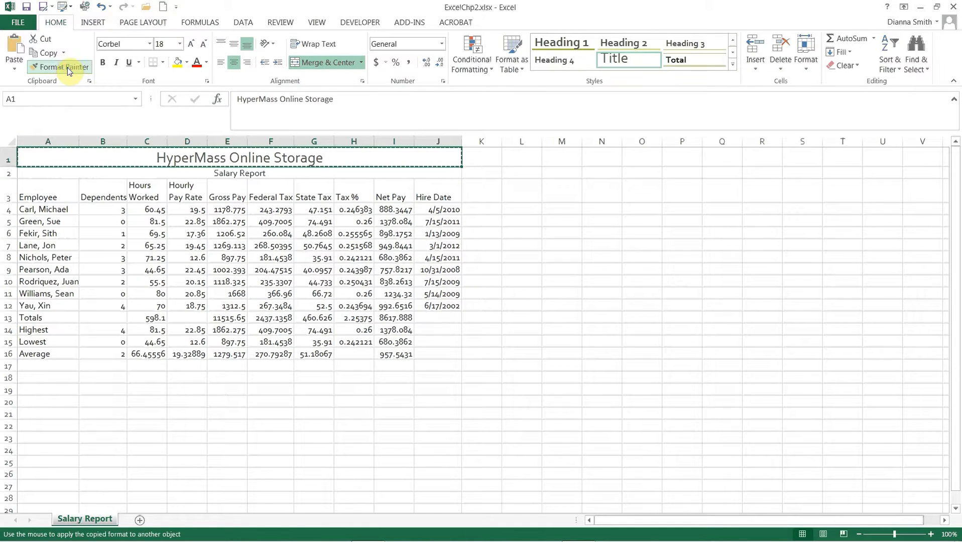
pyautogui.click(131, 173)
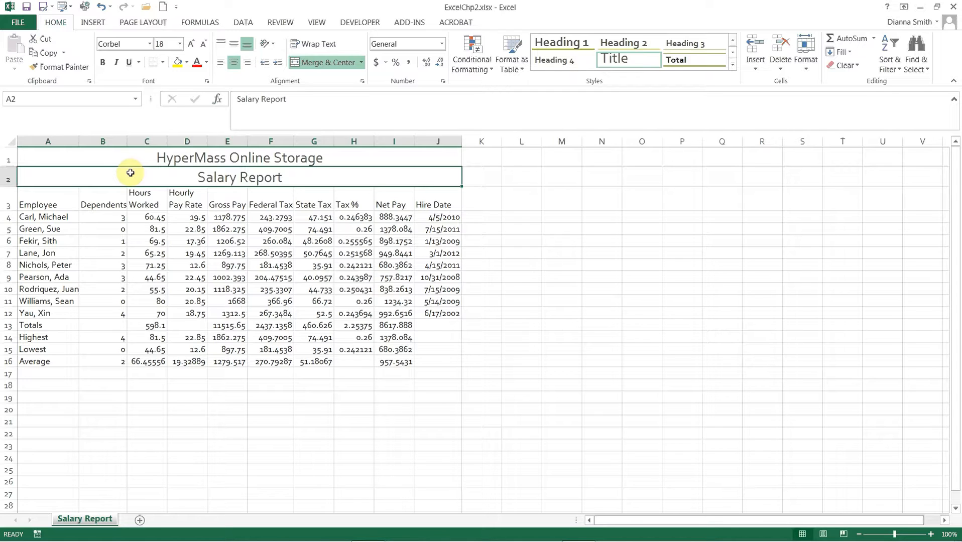
pyautogui.click(203, 45)
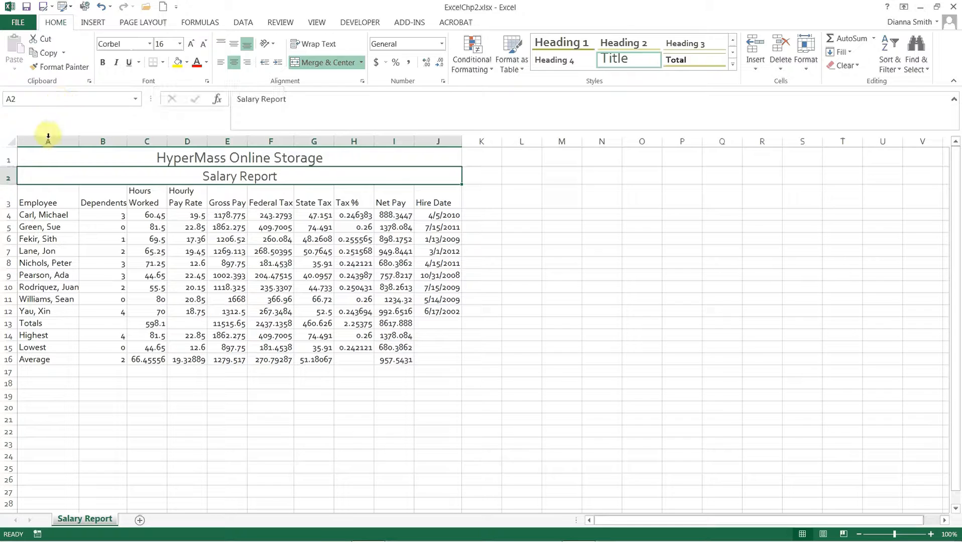
# Step: Fill the company title and Salary Report subtitle rows with a light yellow-green theme color
pyautogui.moveTo(46, 157); pyautogui.dragTo(45, 171)
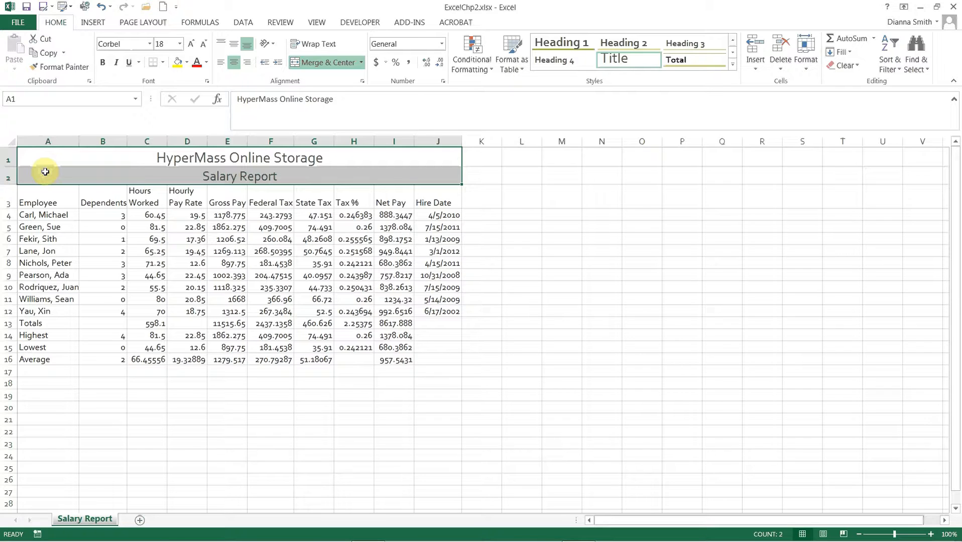
pyautogui.click(188, 64)
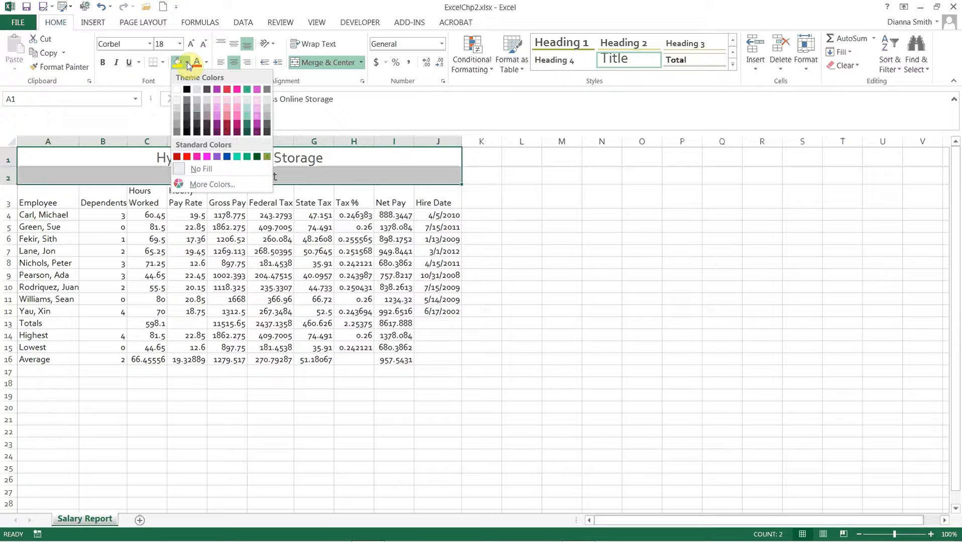
pyautogui.click(218, 106)
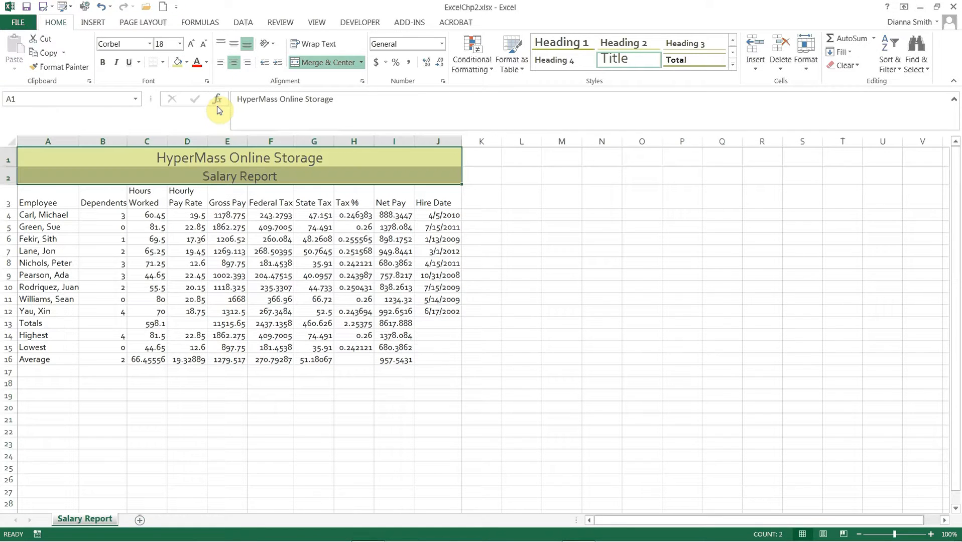
# Step: Examine the other theme fill colors and the custom RGB color settings for the title rows
pyautogui.click(186, 63)
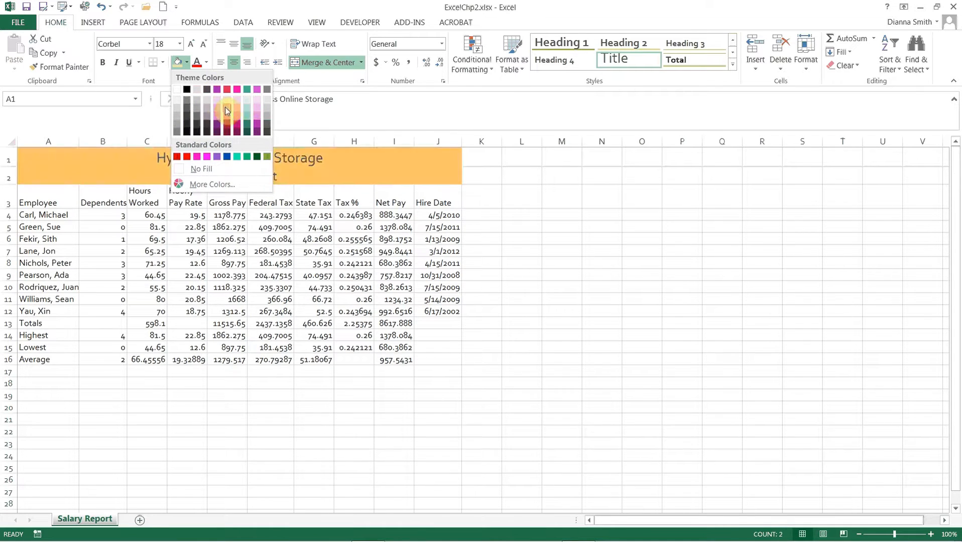
pyautogui.click(218, 116)
pyautogui.click(187, 62)
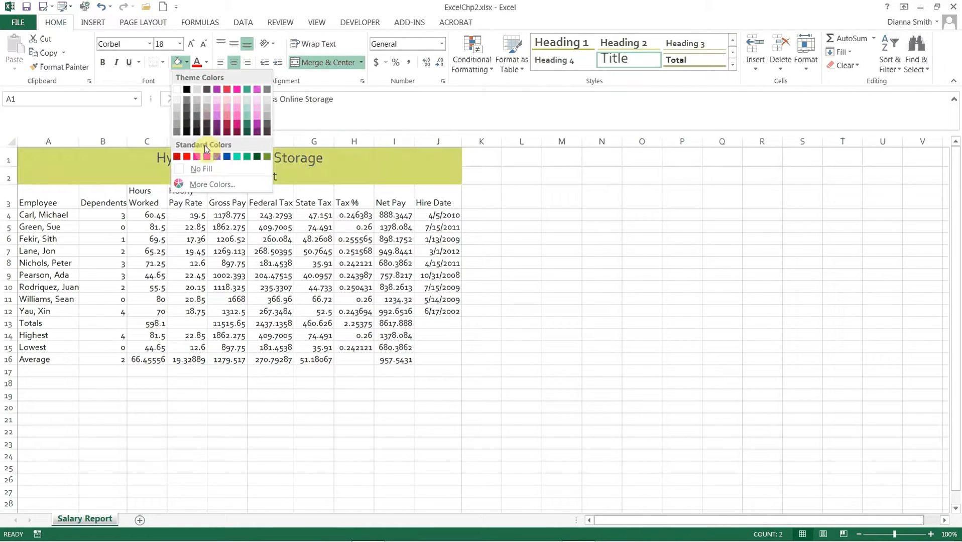
pyautogui.click(204, 184)
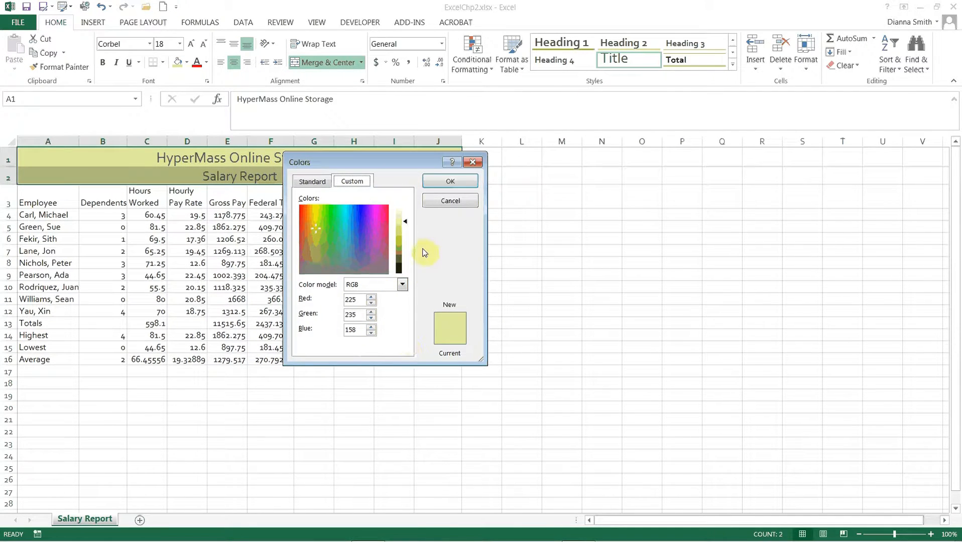
pyautogui.click(443, 200)
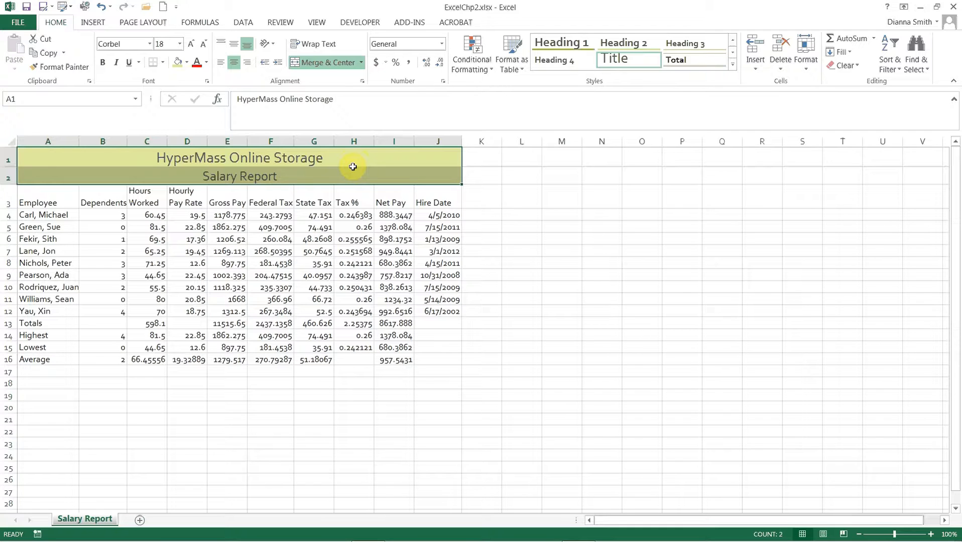
# Step: Add a thick box border around the two title rows and check the sheet in Page Layout view, returning to Normal view
pyautogui.click(163, 62)
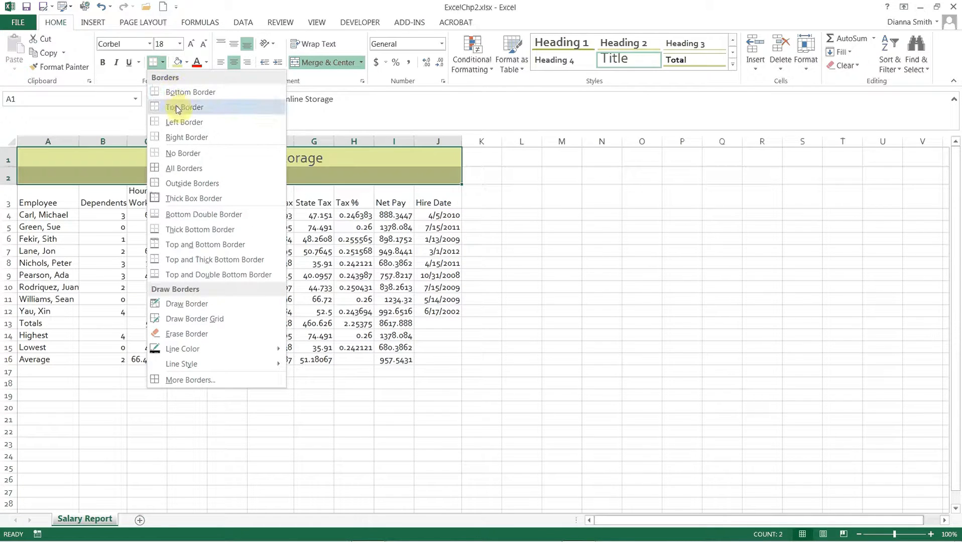
pyautogui.click(186, 198)
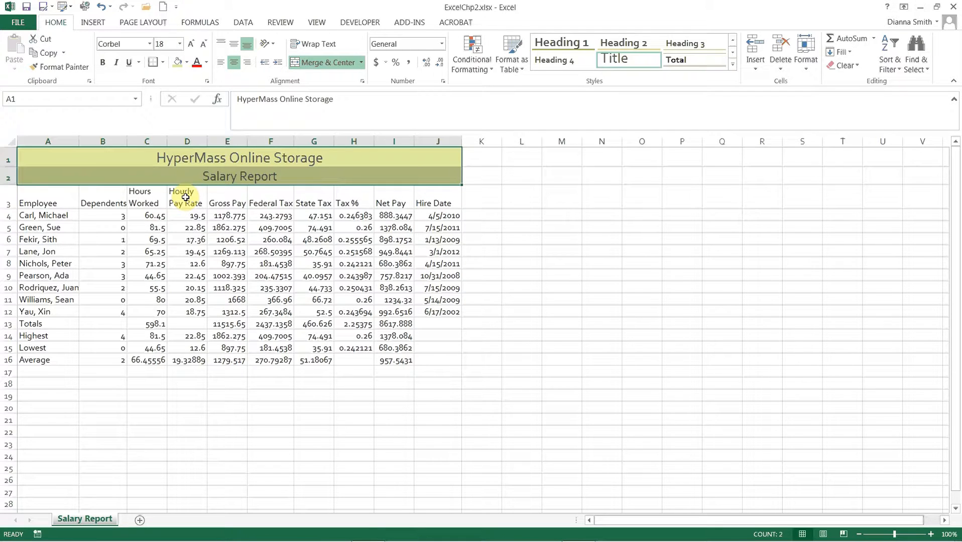
pyautogui.click(600, 386)
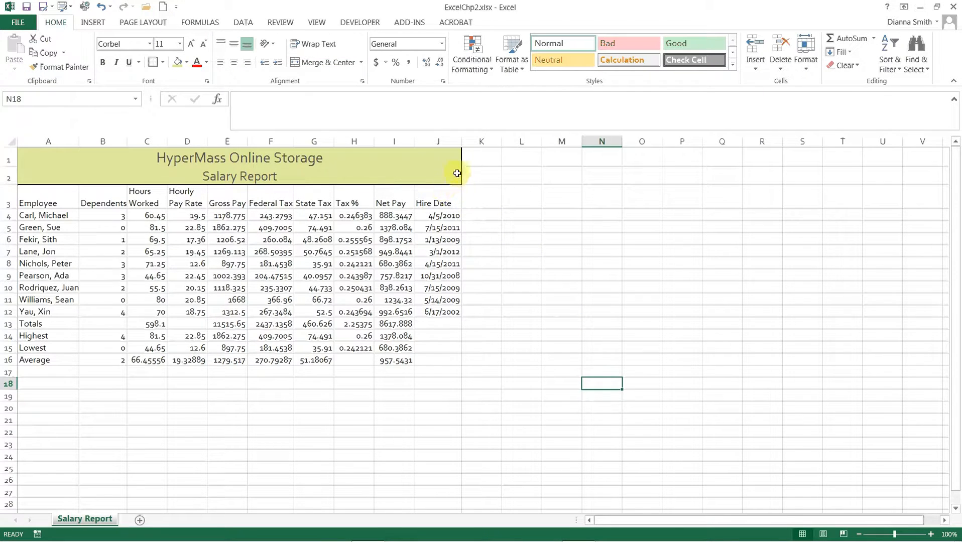
pyautogui.click(824, 535)
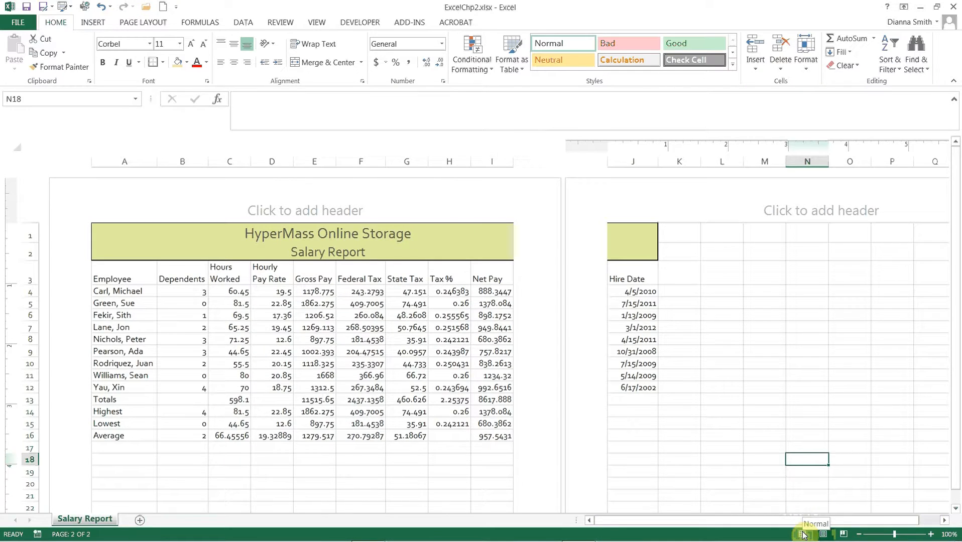
pyautogui.click(803, 534)
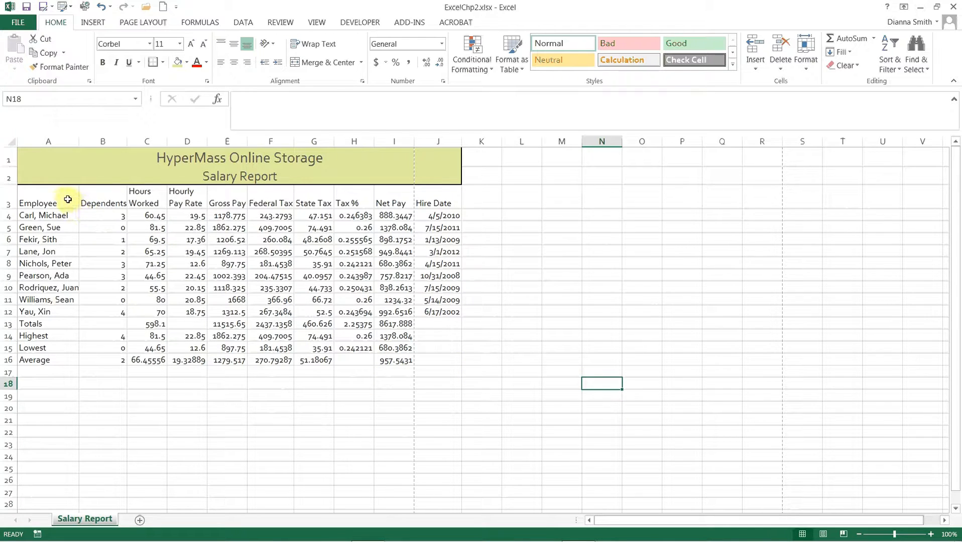
# Step: Apply the Heading 3 cell style to the column headers in A3:J3
pyautogui.moveTo(68, 199); pyautogui.dragTo(420, 202)
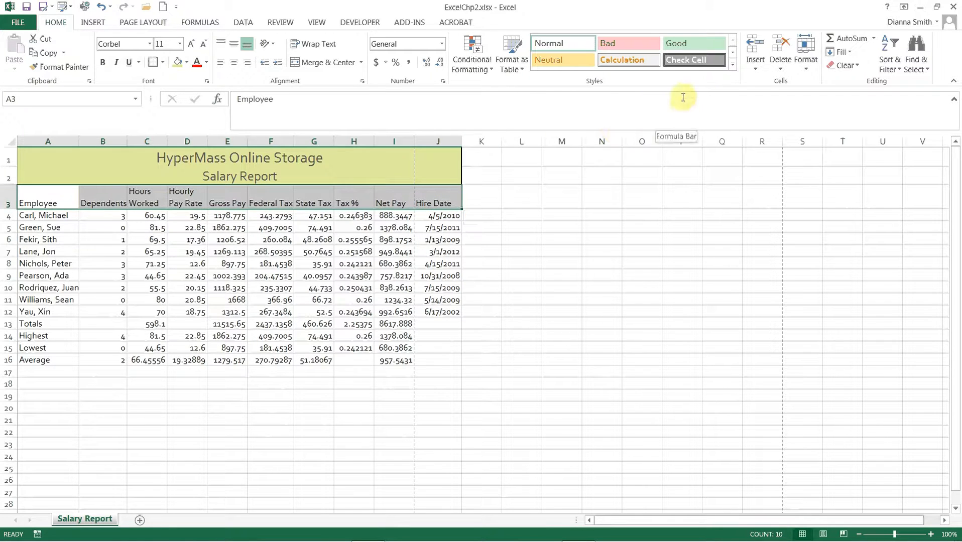
pyautogui.click(732, 69)
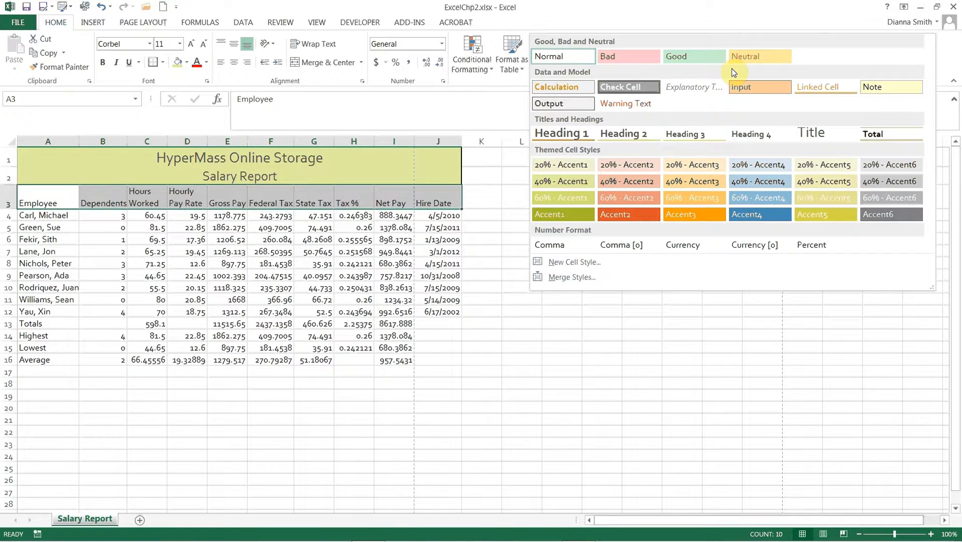
pyautogui.click(690, 139)
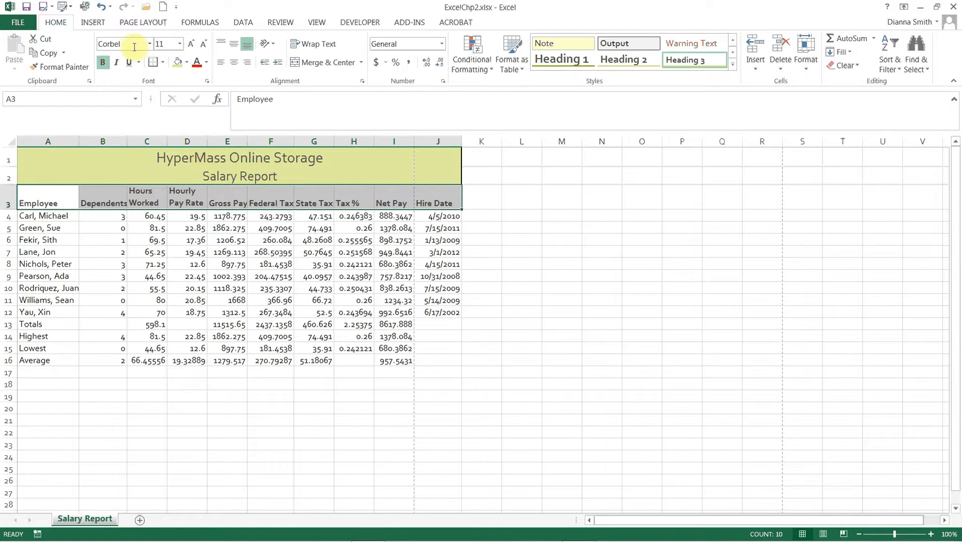
pyautogui.click(174, 229)
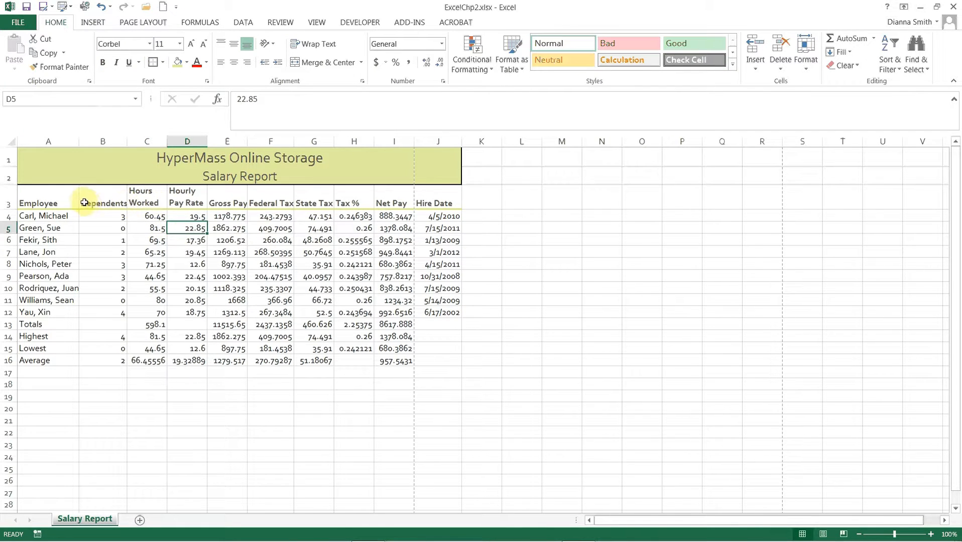
# Step: Review the border line and color settings for the headers in A3:J3 and center the headers horizontally
pyautogui.click(65, 204)
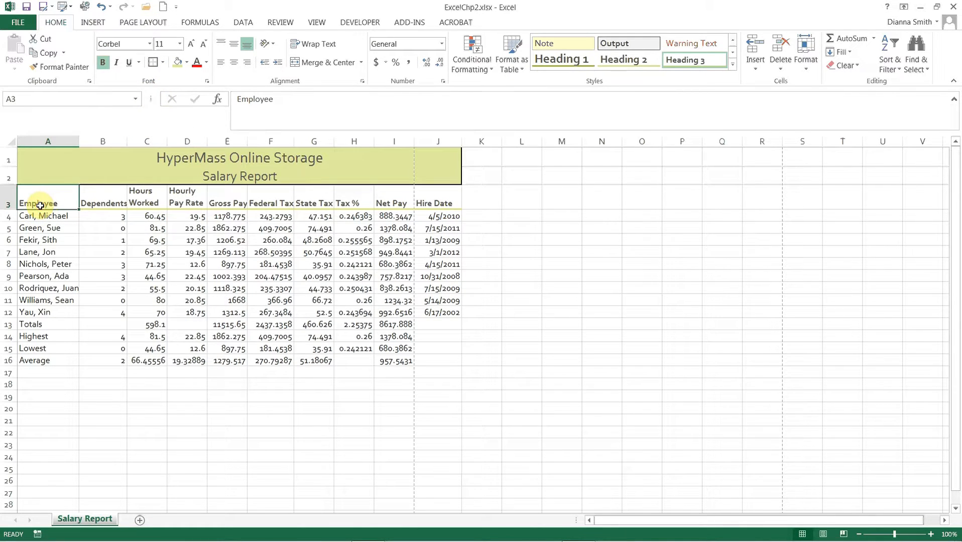
pyautogui.moveTo(41, 206); pyautogui.dragTo(414, 203)
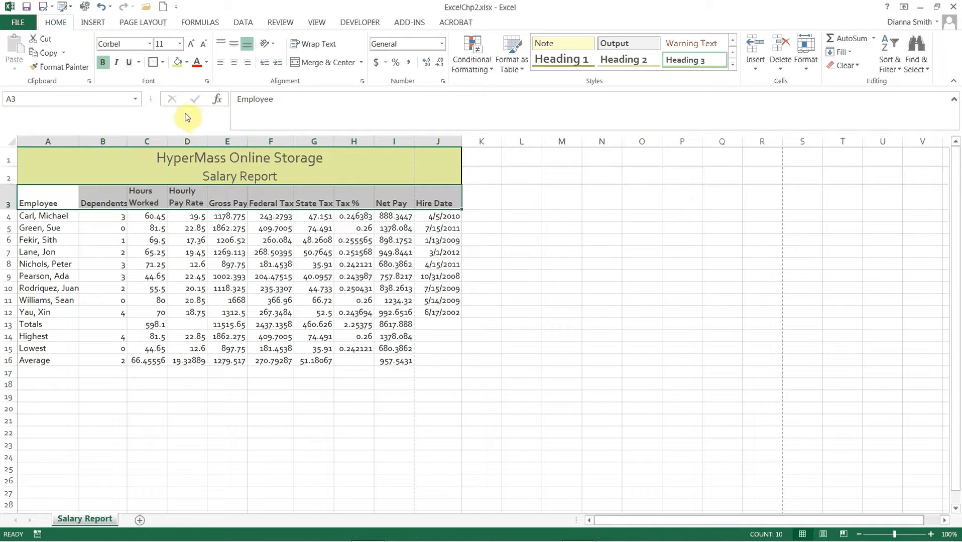
pyautogui.click(163, 64)
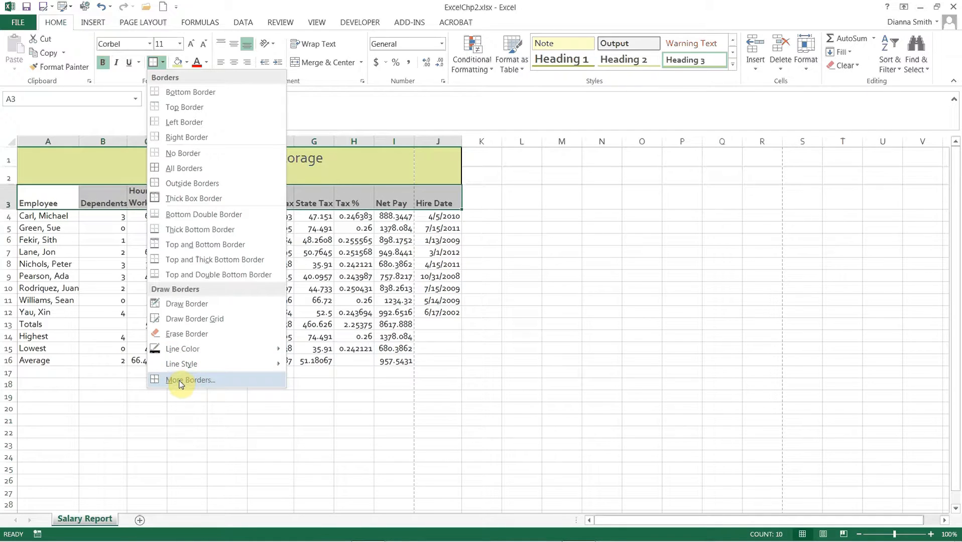
pyautogui.moveTo(182, 358)
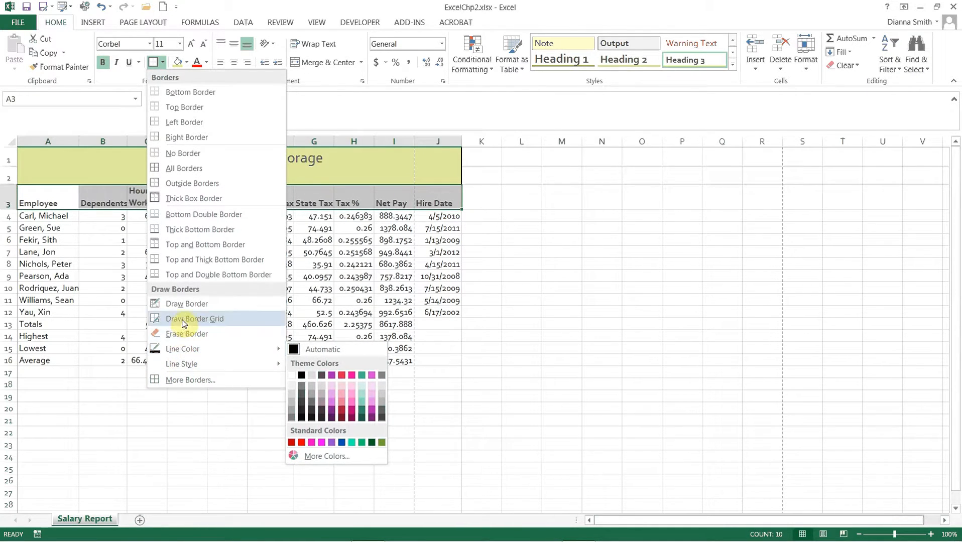
pyautogui.click(183, 382)
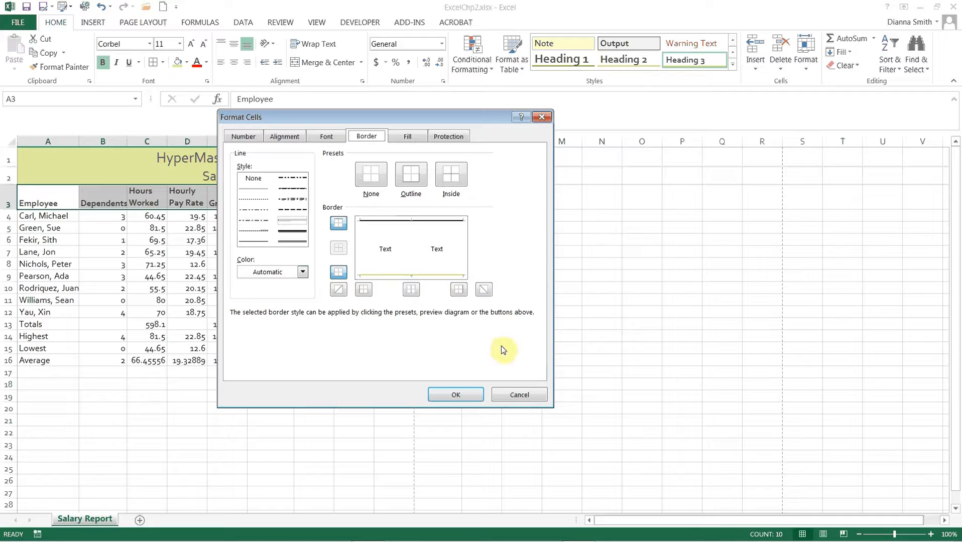
pyautogui.click(513, 396)
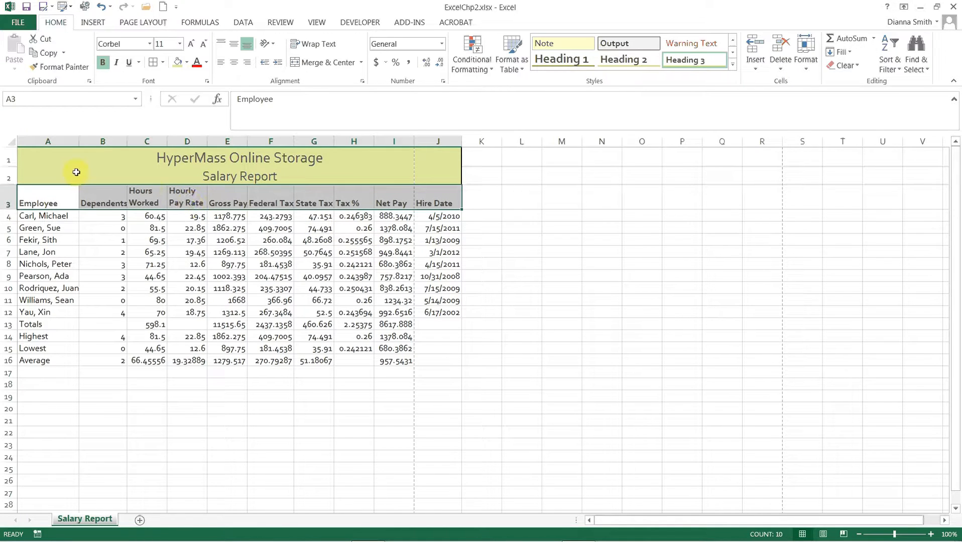
pyautogui.click(236, 66)
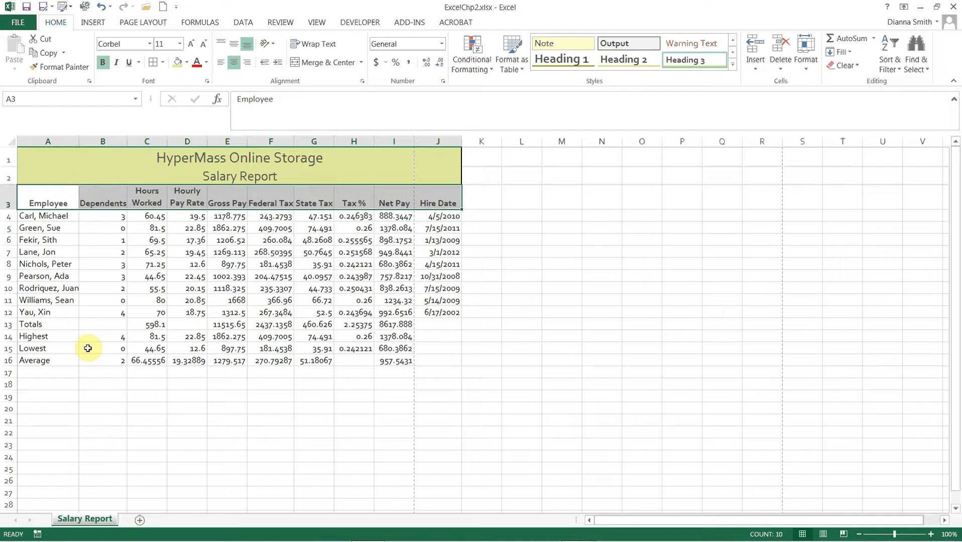
# Step: Apply the Total cell style to the Totals row across A13:J13
pyautogui.click(41, 325)
pyautogui.moveTo(40, 325); pyautogui.dragTo(416, 325)
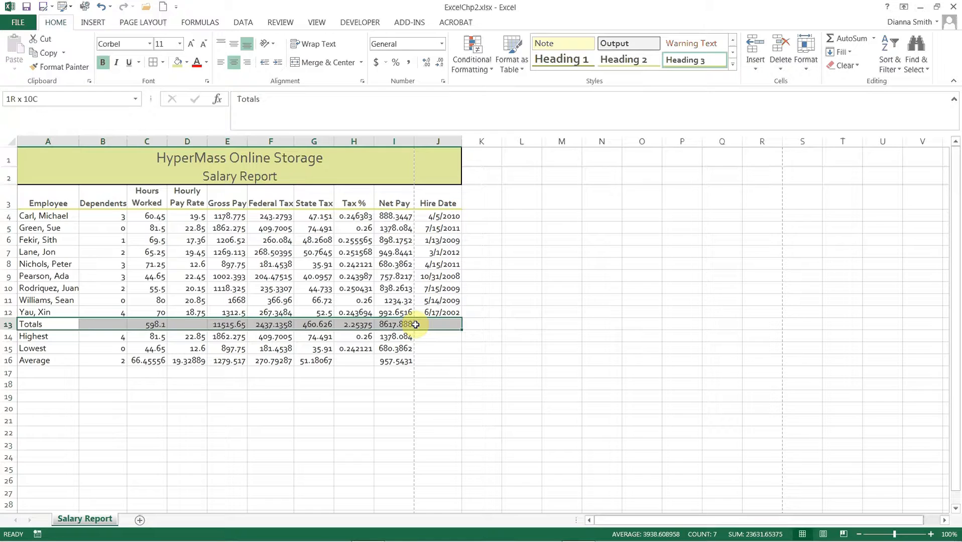
pyautogui.moveTo(416, 324); pyautogui.dragTo(415, 325)
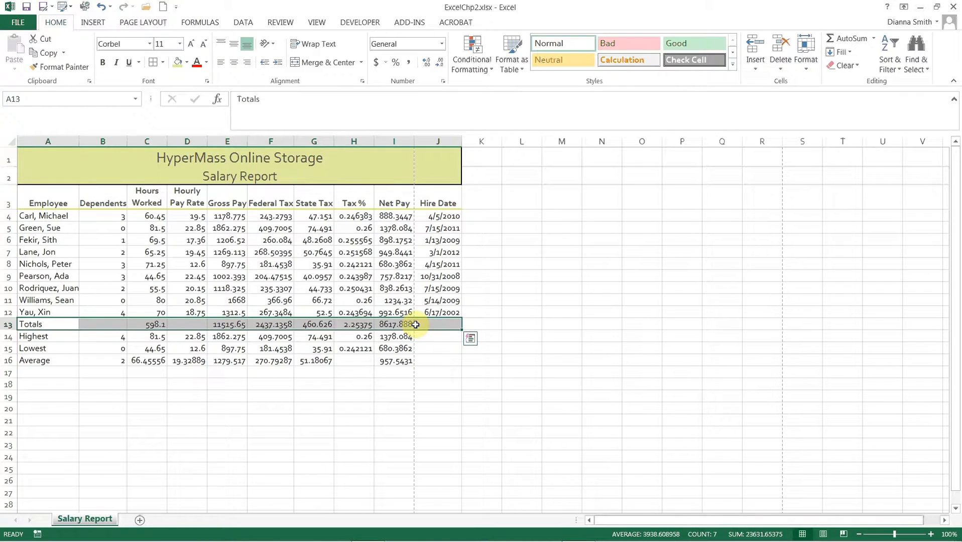
pyautogui.click(733, 65)
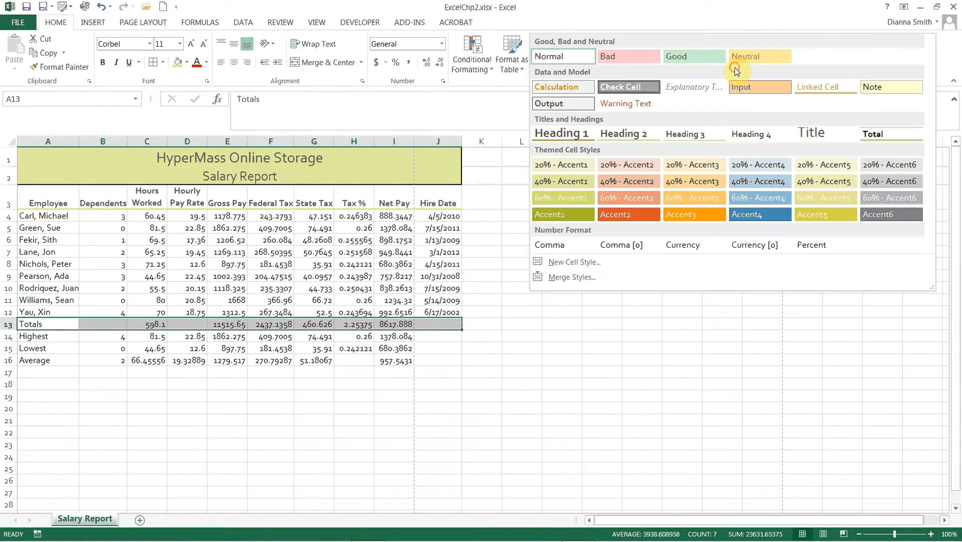
pyautogui.click(872, 135)
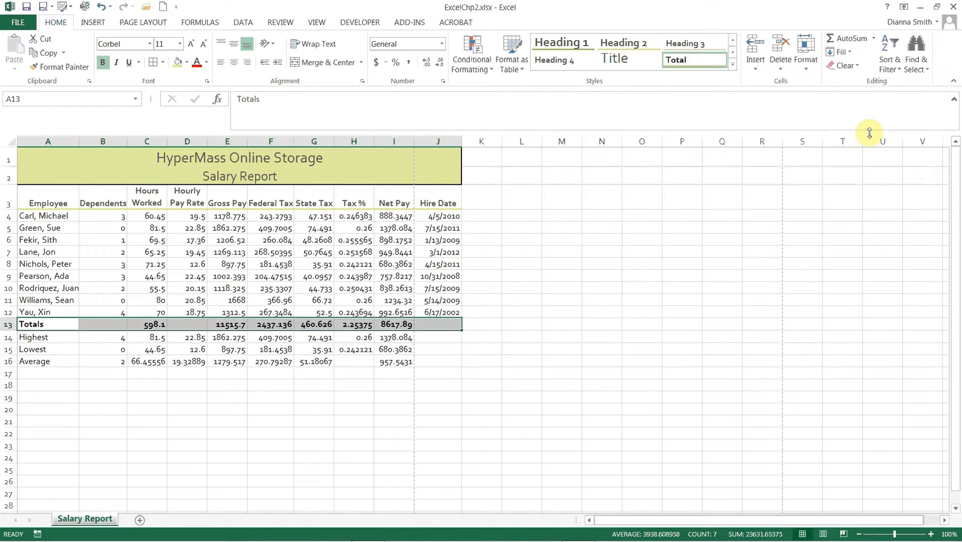
pyautogui.click(580, 337)
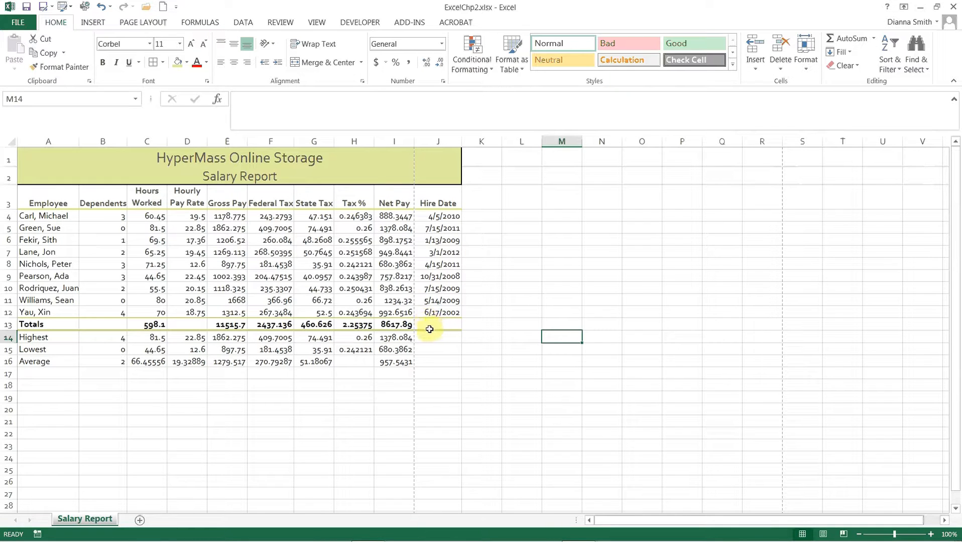
# Step: Look over the border options available for the Net Pay total in I13
pyautogui.click(393, 325)
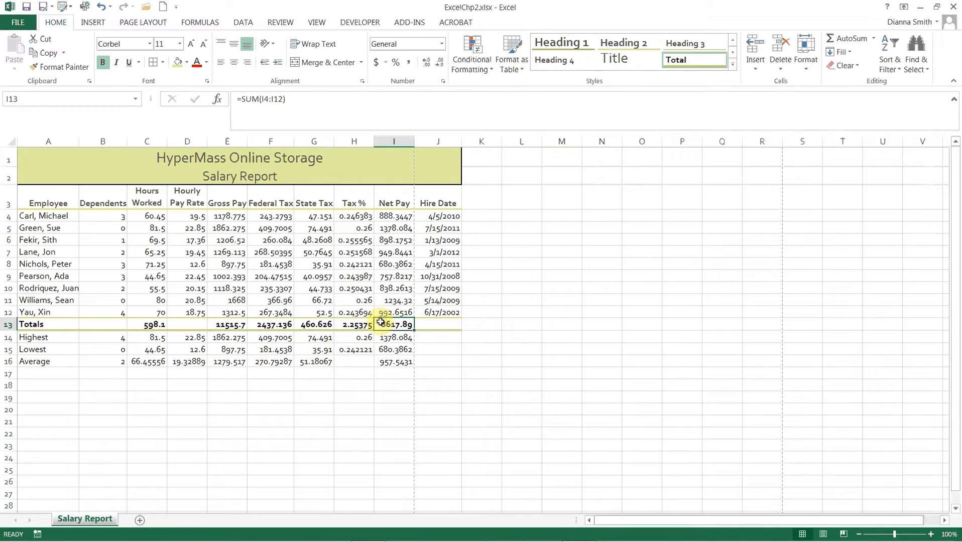
pyautogui.click(164, 62)
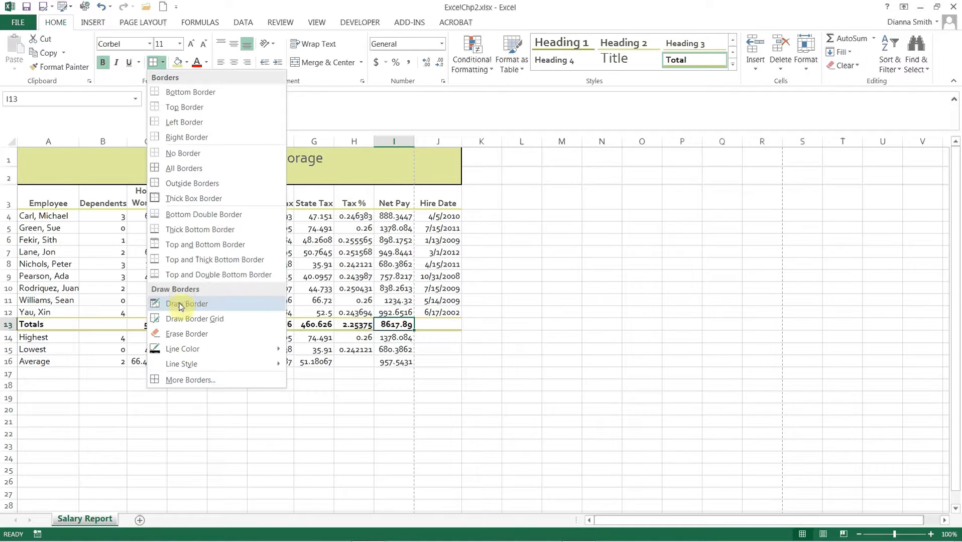
pyautogui.moveTo(185, 350)
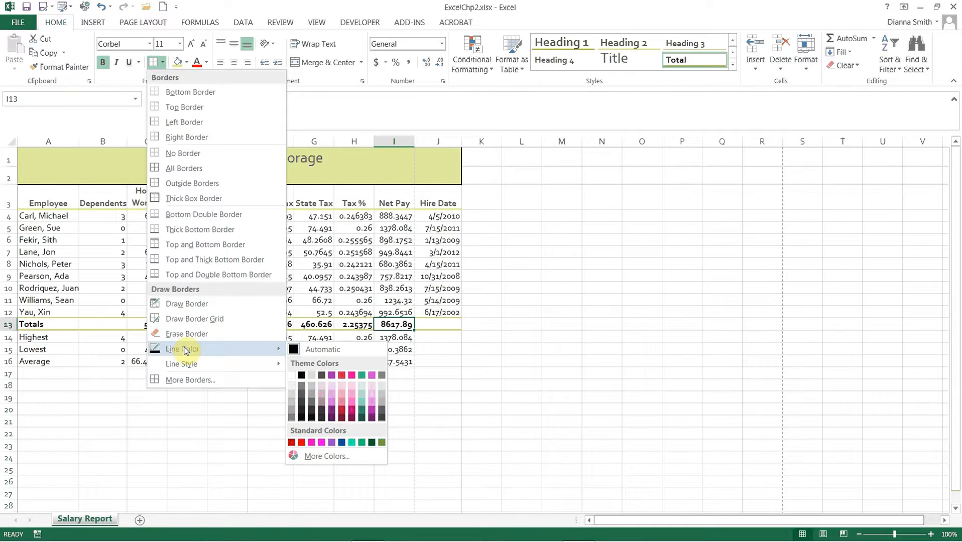
pyautogui.click(93, 427)
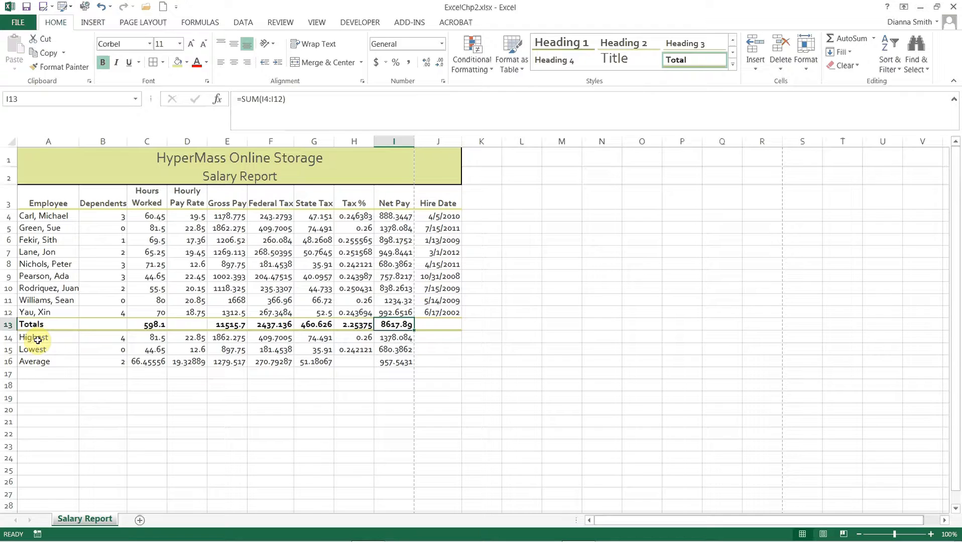
# Step: Make the Highest, Lowest and Average labels in A14:A16 bold
pyautogui.moveTo(38, 341); pyautogui.dragTo(38, 358)
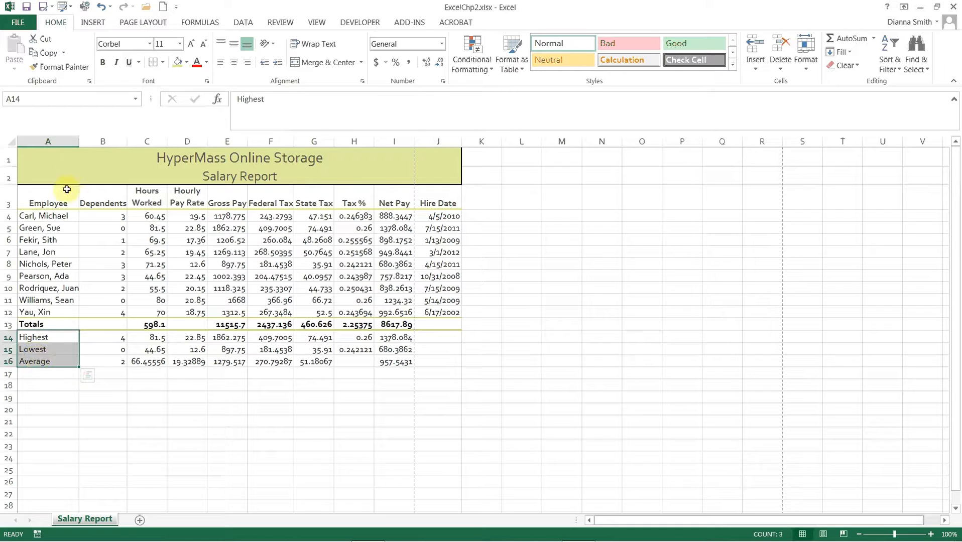
pyautogui.click(103, 63)
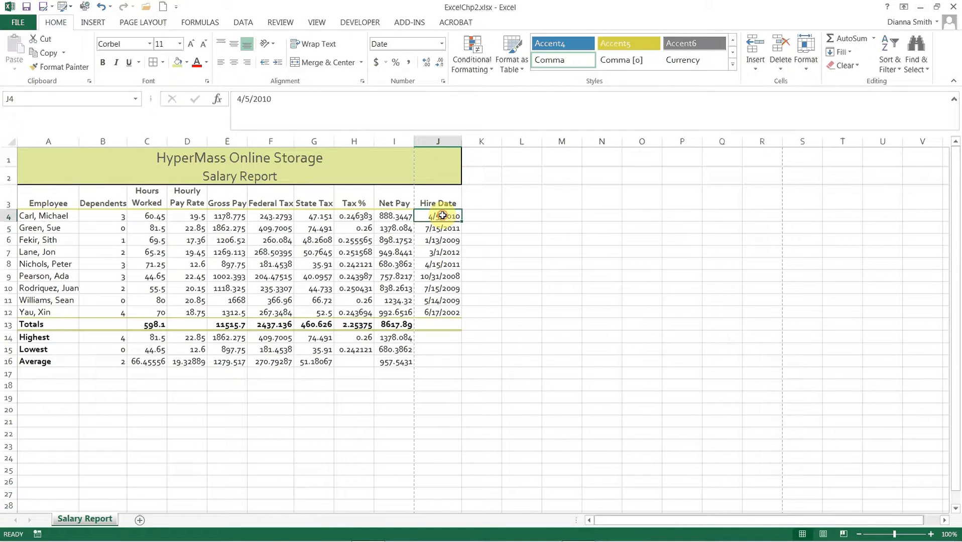
# Step: Format the hire dates in J4:J12 with the 3/14/12 date type
pyautogui.moveTo(442, 215); pyautogui.dragTo(443, 307)
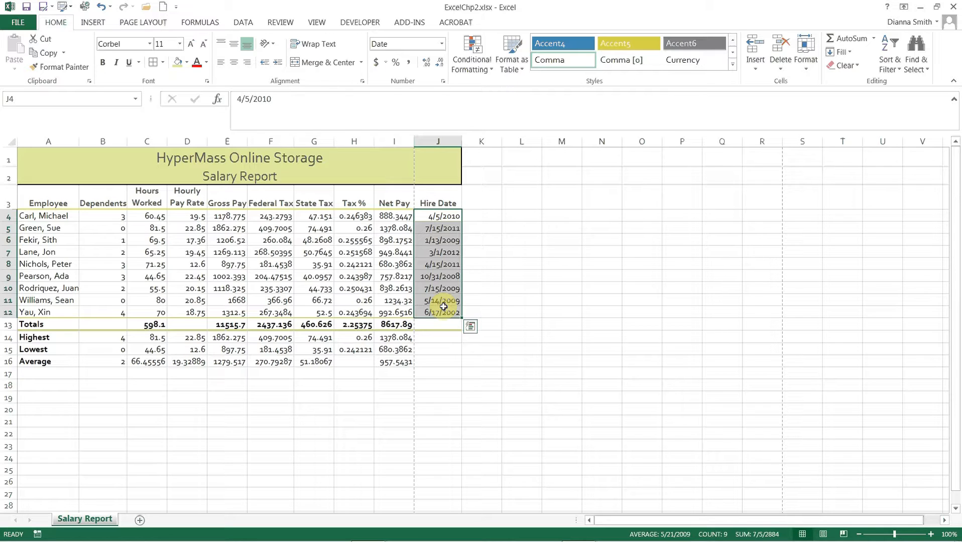
pyautogui.click(444, 82)
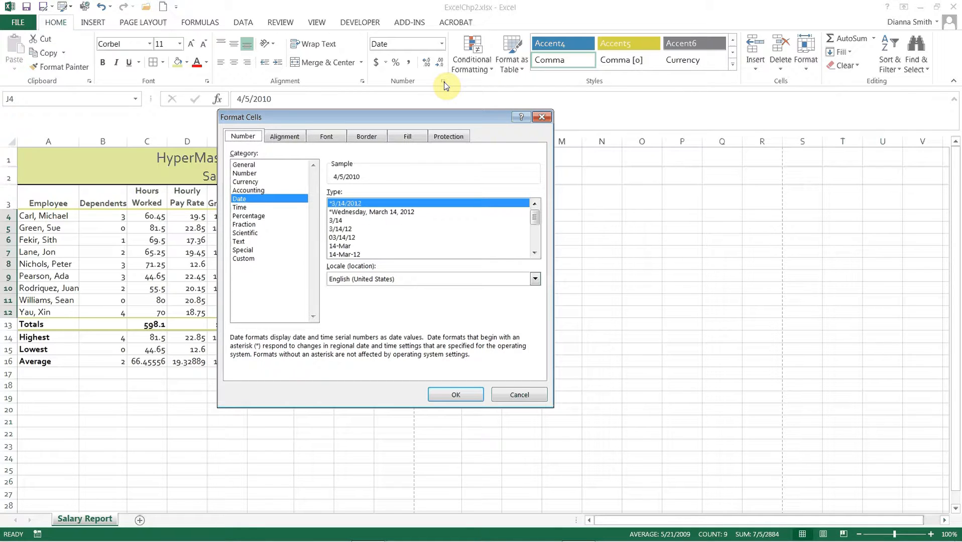
pyautogui.click(542, 118)
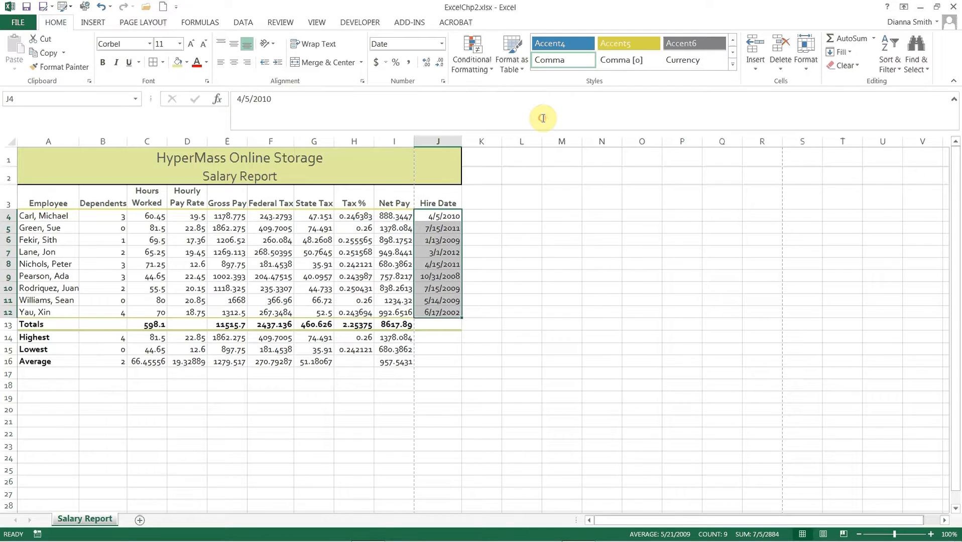
pyautogui.click(443, 45)
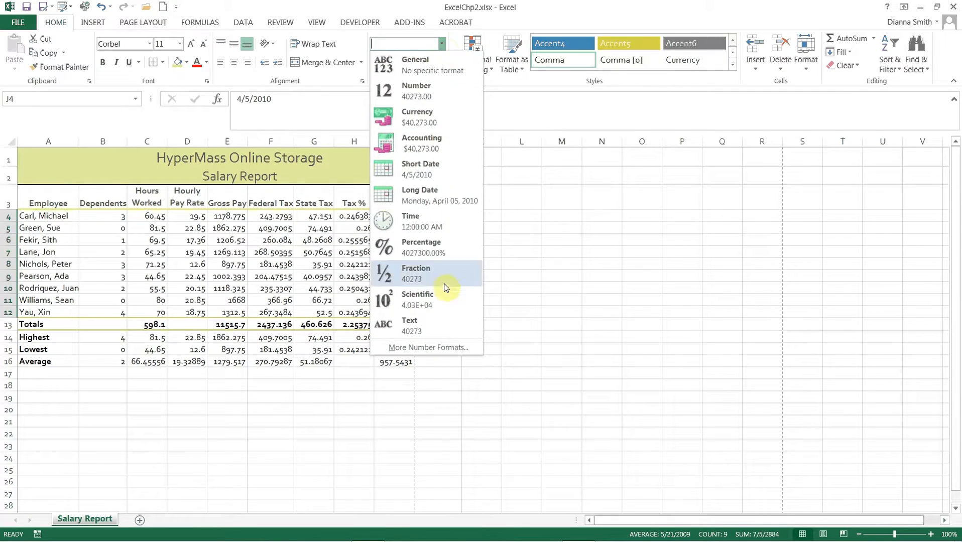
pyautogui.click(450, 354)
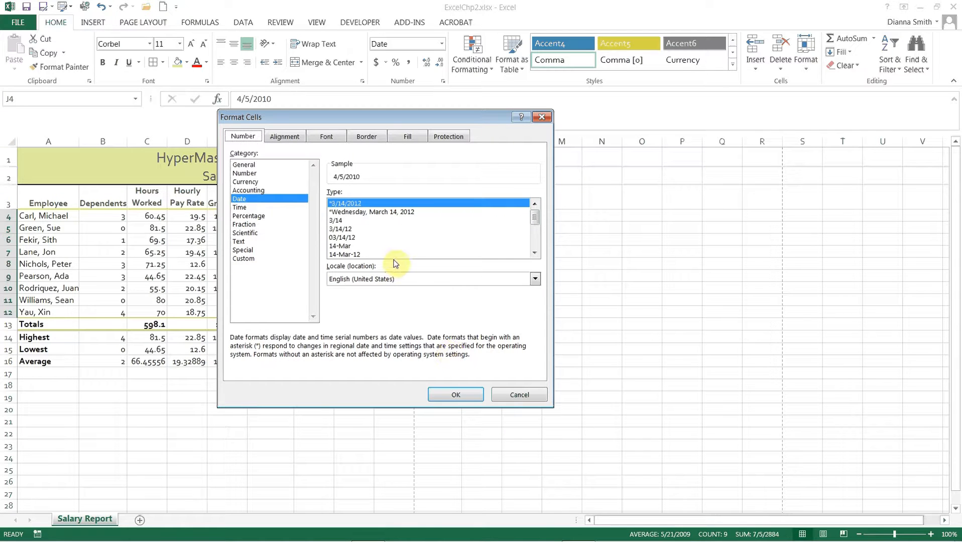
pyautogui.click(349, 229)
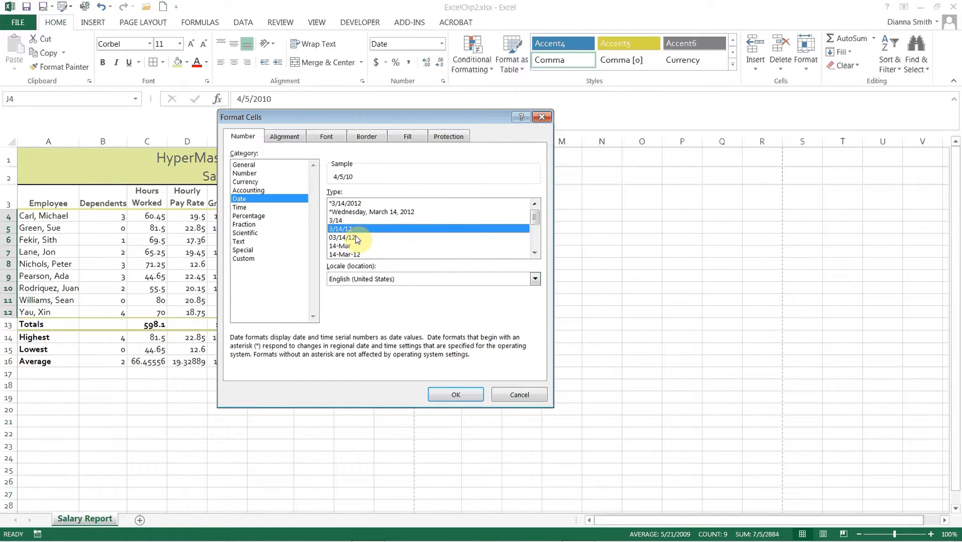
pyautogui.click(454, 395)
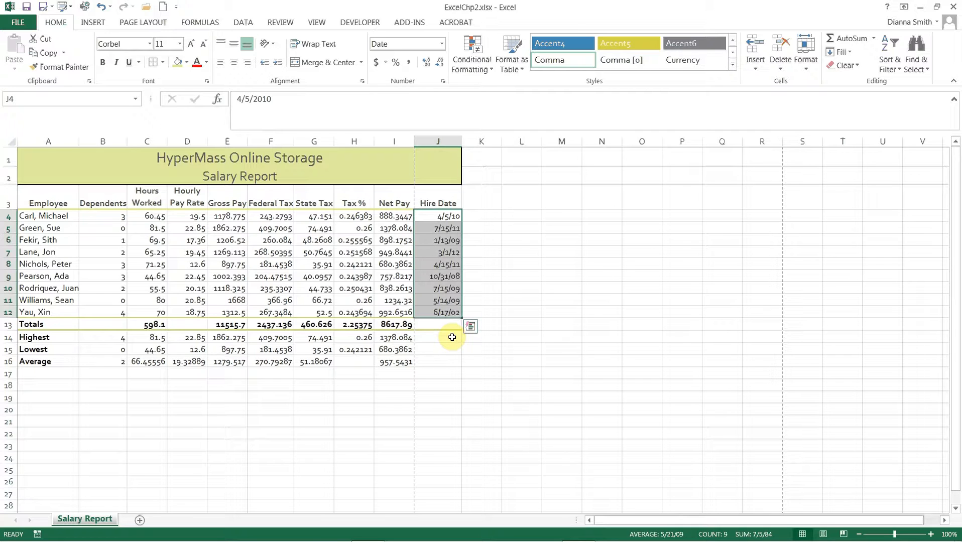
# Step: Center the Dependents values in B4:B16 horizontally
pyautogui.click(114, 219)
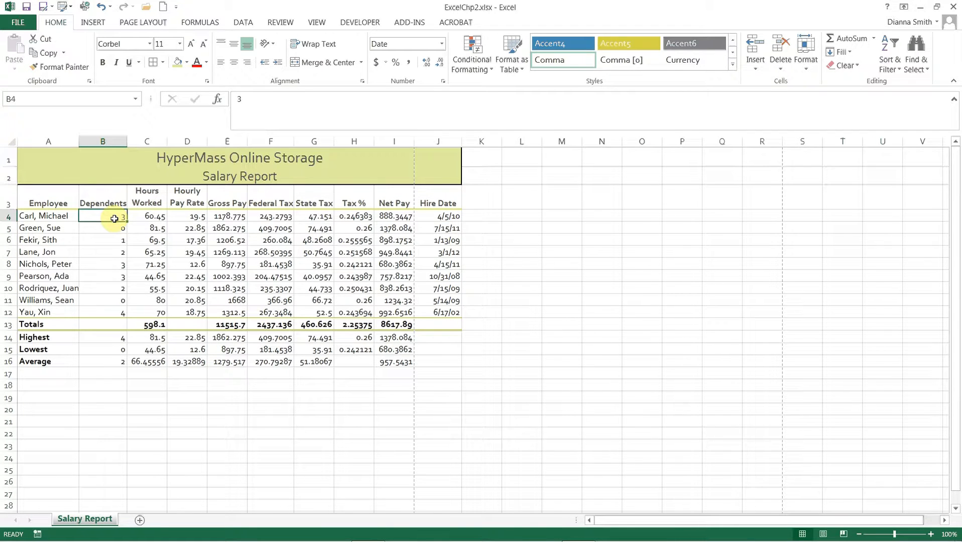
pyautogui.moveTo(115, 219); pyautogui.dragTo(119, 362)
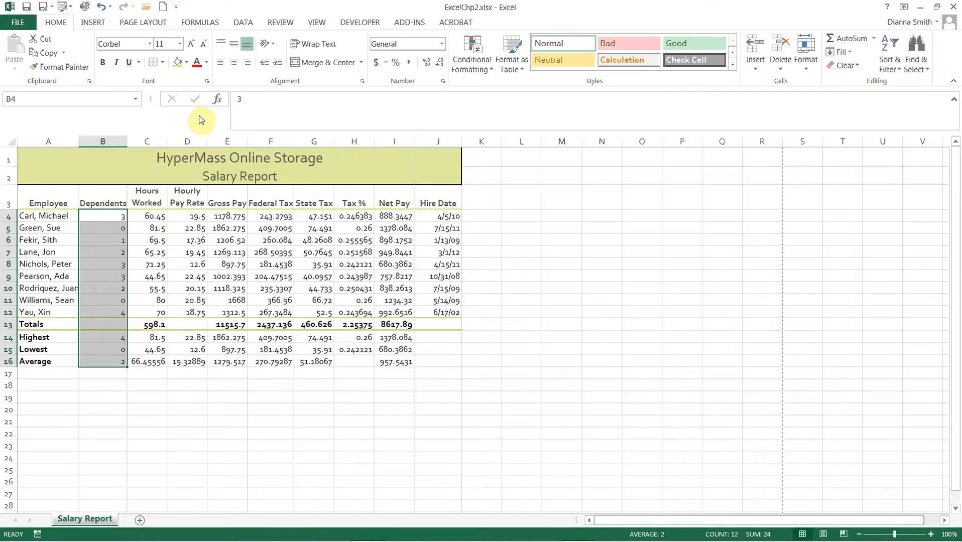
pyautogui.click(234, 62)
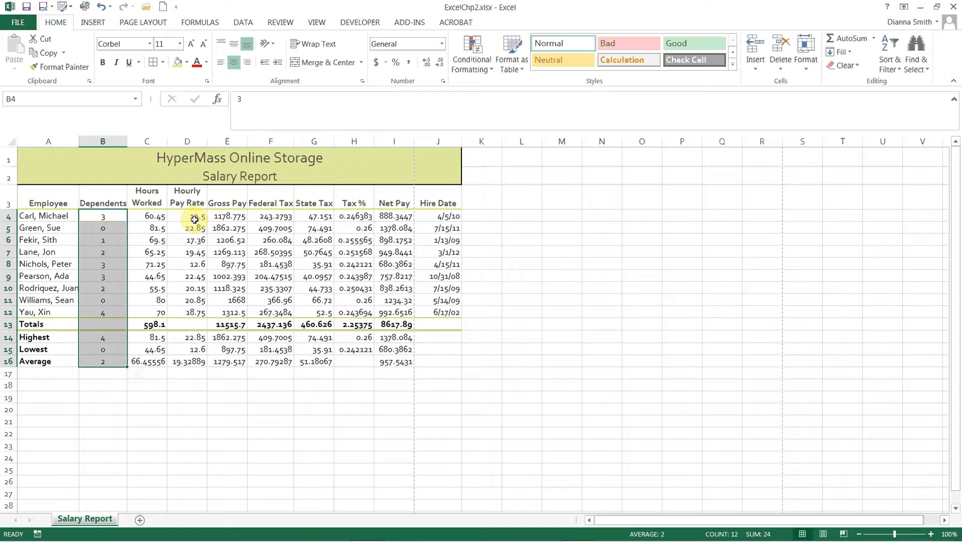
pyautogui.moveTo(195, 220); pyautogui.dragTo(312, 219)
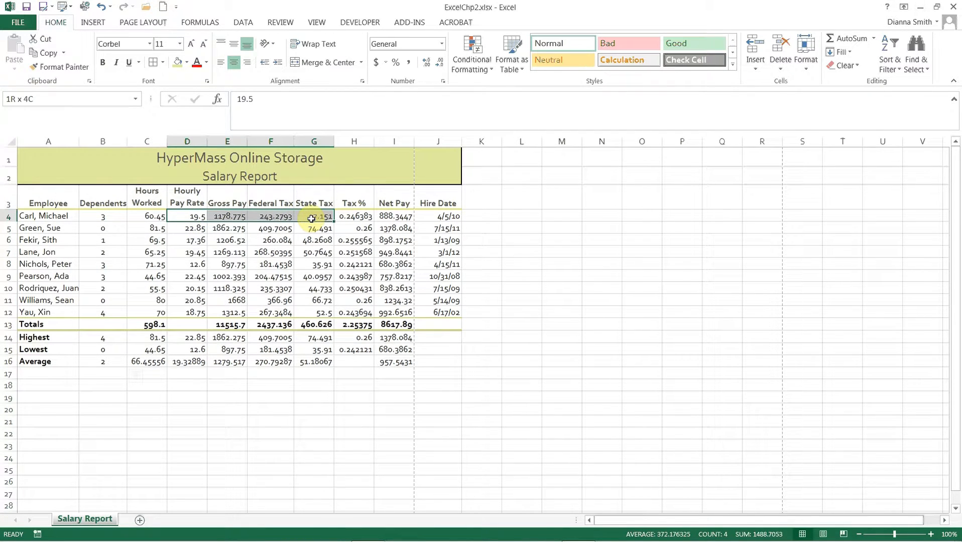
pyautogui.moveTo(312, 218); pyautogui.dragTo(311, 219)
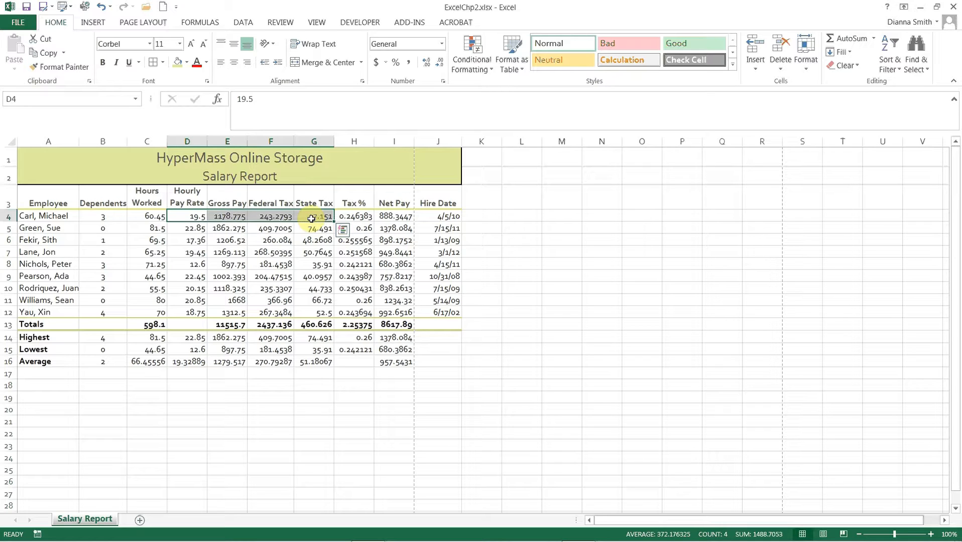
pyautogui.click(311, 218)
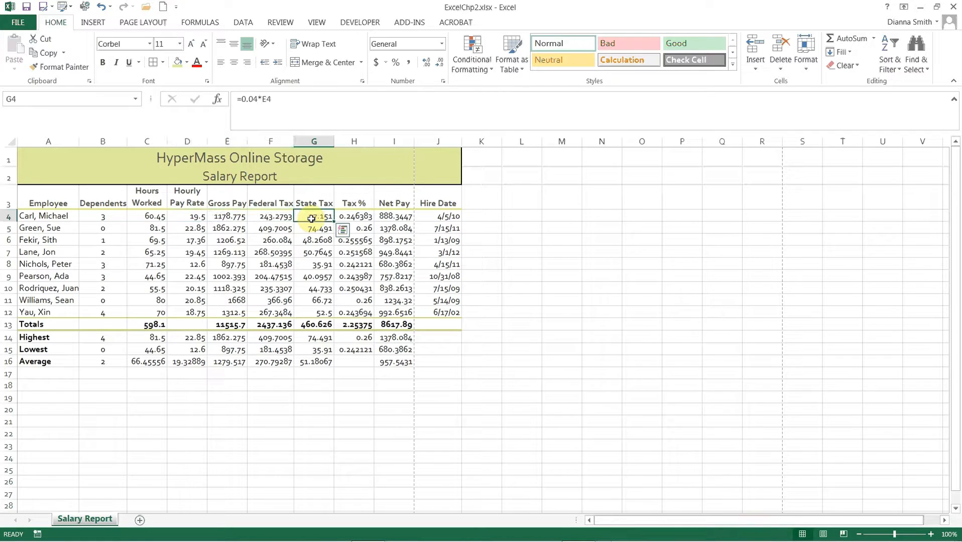
# Step: Apply the Accounting Number Format to D4:G4, I4, E13:G13 and I13, and autofit the Federal Tax column's width
pyautogui.click(188, 217)
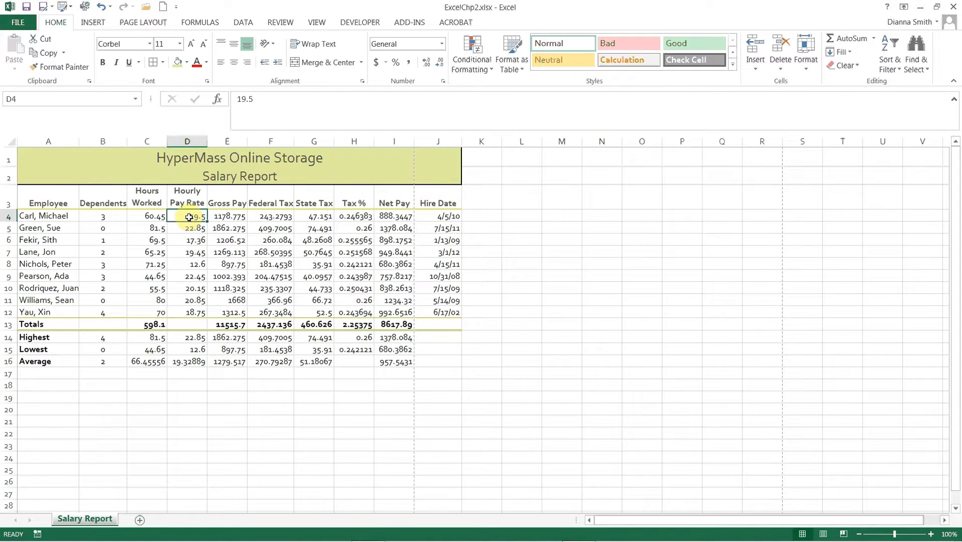
pyautogui.moveTo(188, 217); pyautogui.dragTo(326, 219)
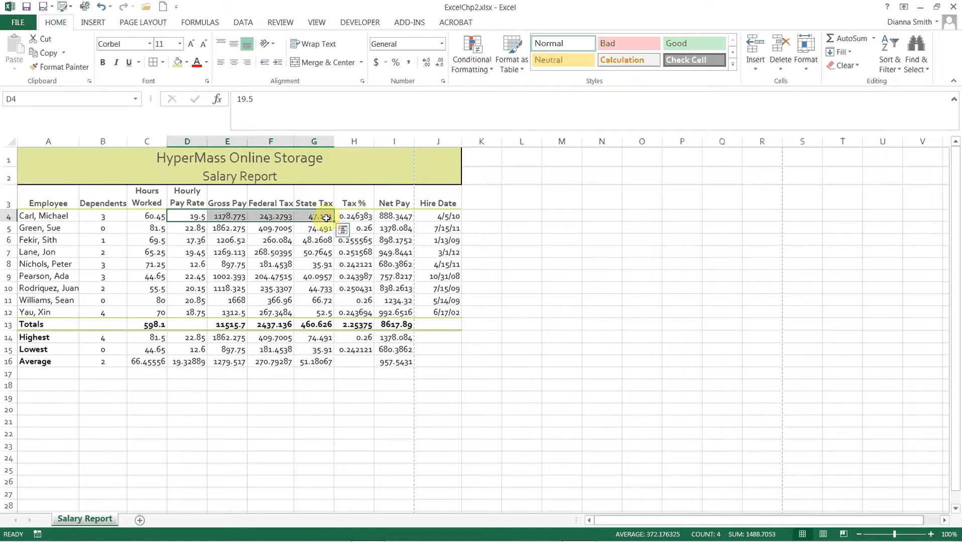
pyautogui.keyDown('ctrl'); pyautogui.click(391, 217); pyautogui.keyUp('ctrl')
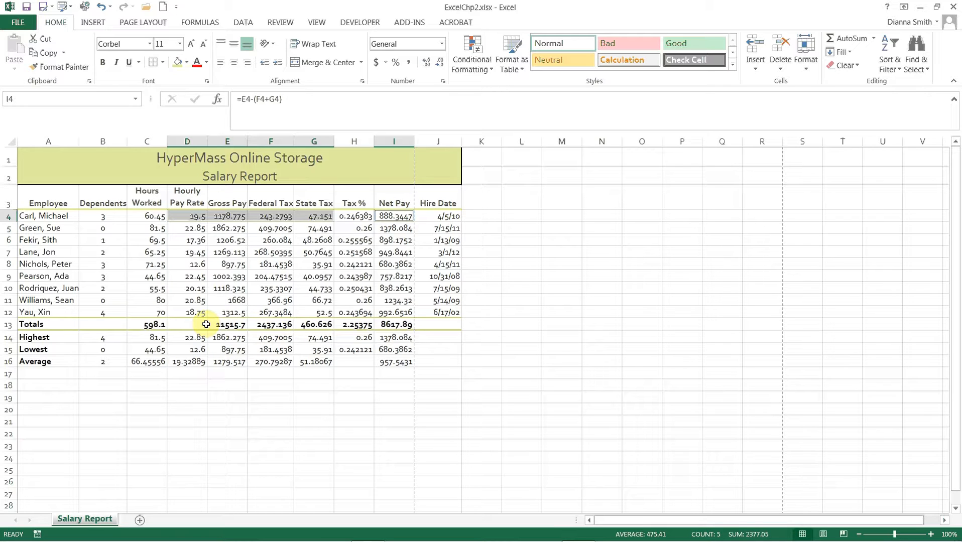
pyautogui.keyDown('ctrl'); pyautogui.click(233, 326); pyautogui.keyUp('ctrl')
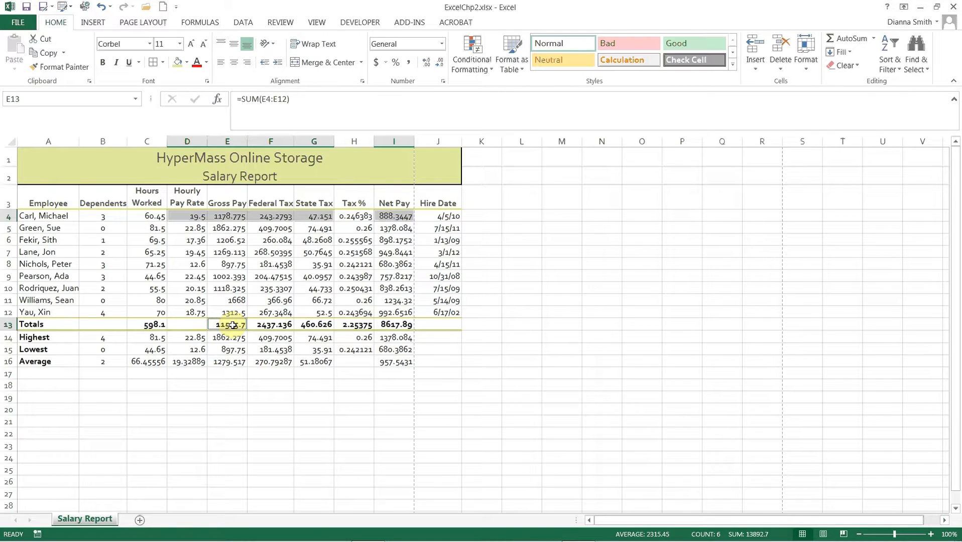
pyautogui.moveTo(233, 326); pyautogui.dragTo(308, 321)
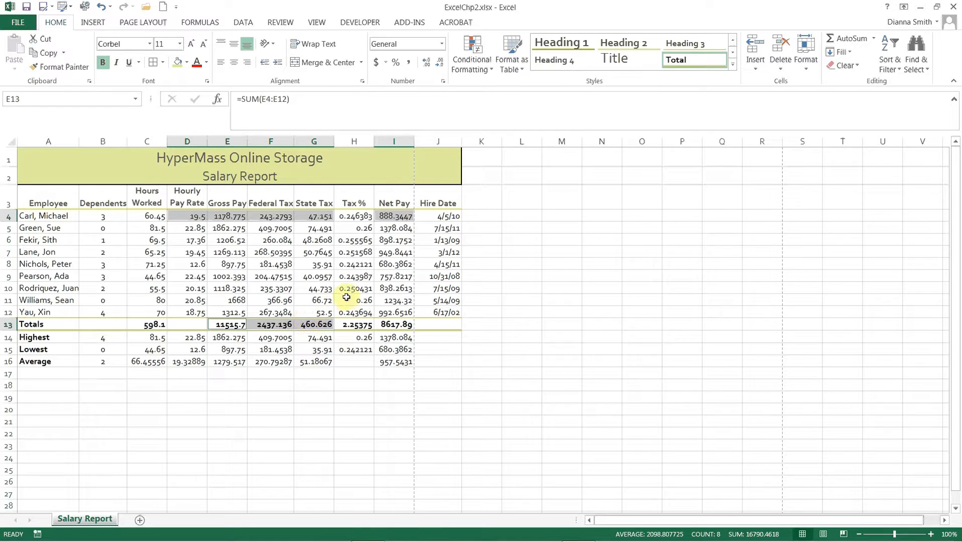
pyautogui.keyDown('ctrl'); pyautogui.click(396, 324); pyautogui.keyUp('ctrl')
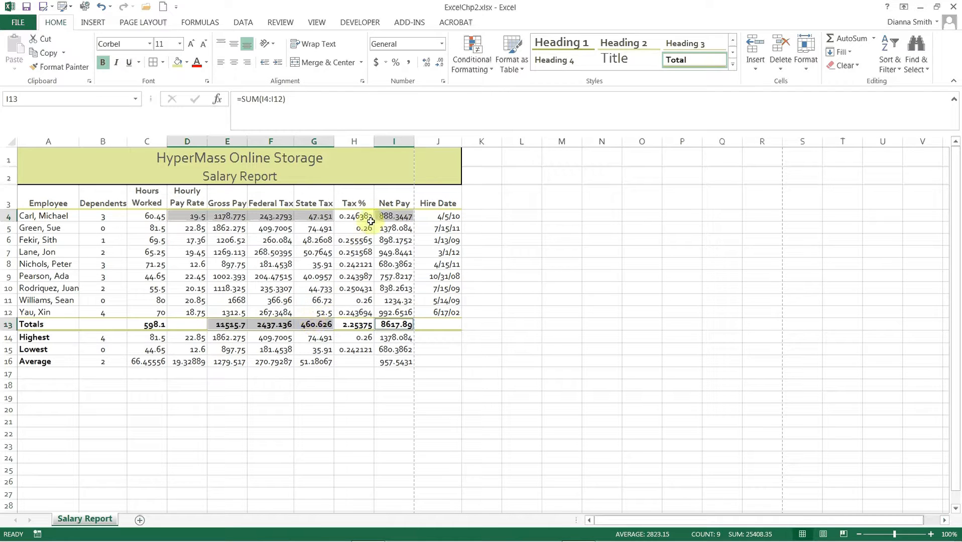
pyautogui.click(377, 62)
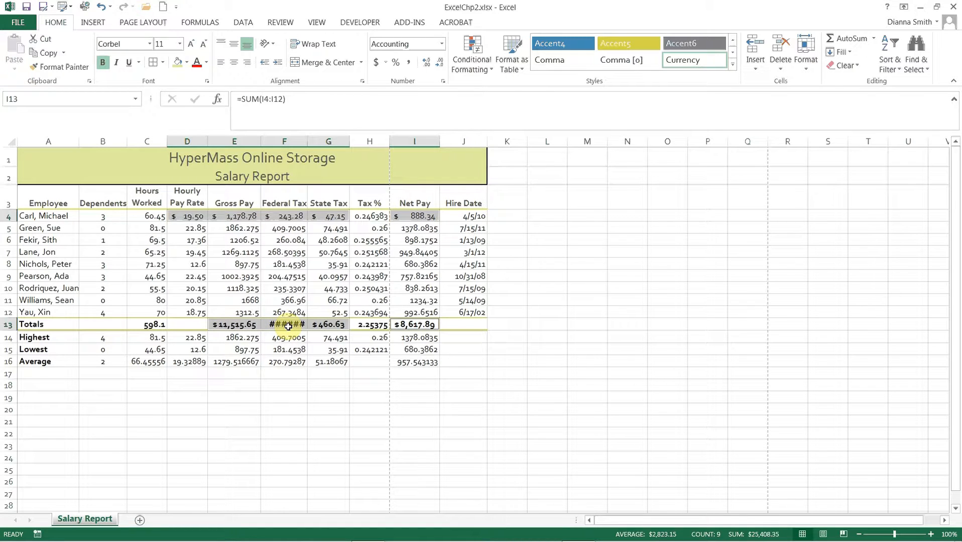
pyautogui.doubleClick(308, 141)
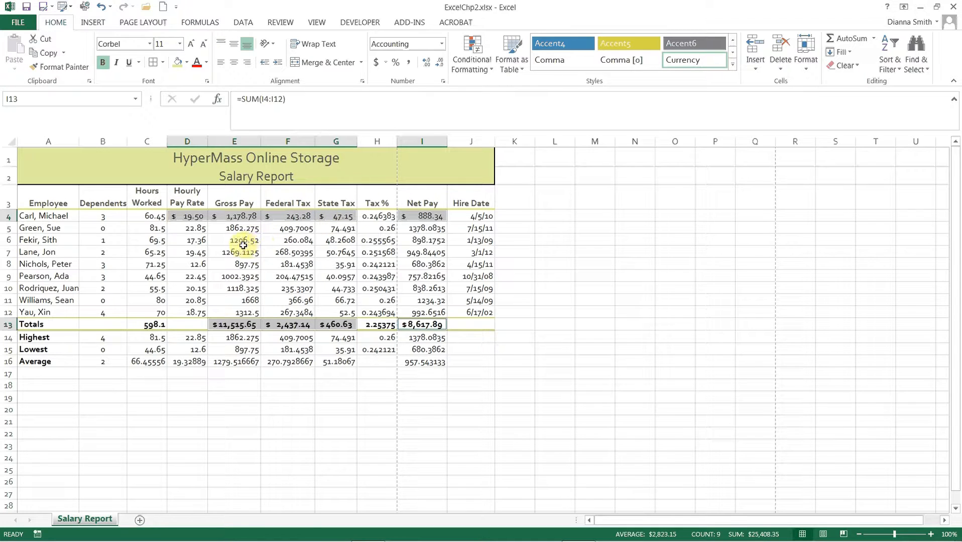
# Step: Apply Comma Style to the pay and tax amounts in D5:G12 and the Net Pay values in I5:I12
pyautogui.click(191, 229)
pyautogui.moveTo(191, 229); pyautogui.dragTo(322, 317)
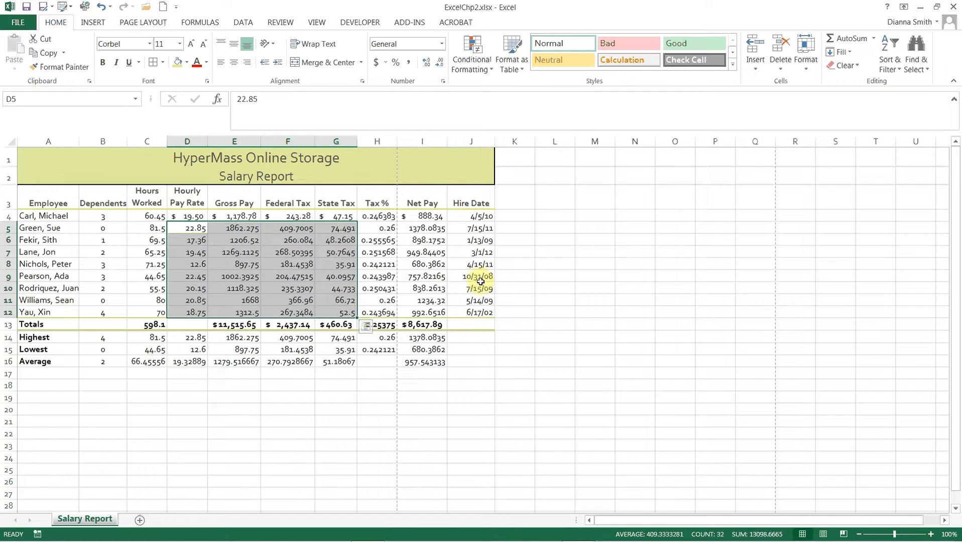
pyautogui.keyDown('ctrl'); pyautogui.click(434, 230); pyautogui.keyUp('ctrl')
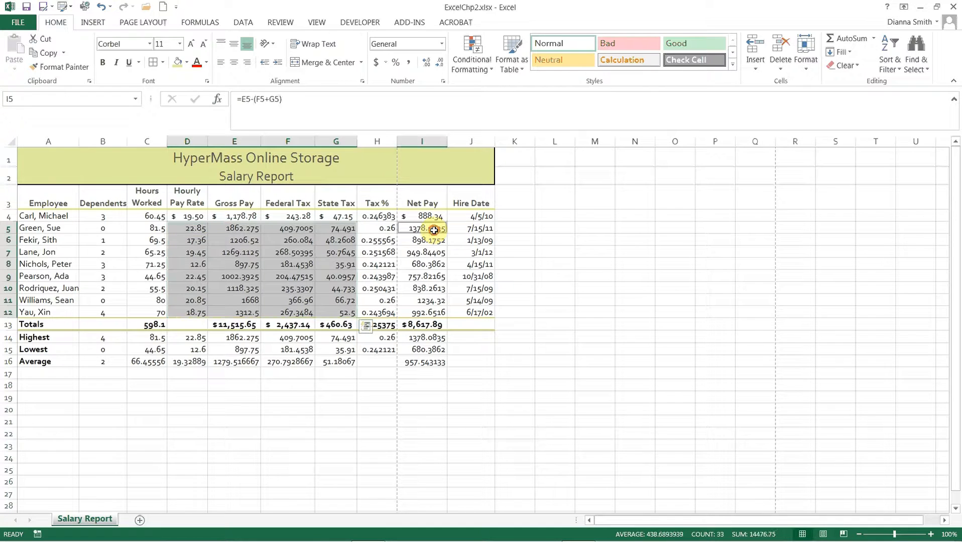
pyautogui.moveTo(433, 230); pyautogui.dragTo(431, 308)
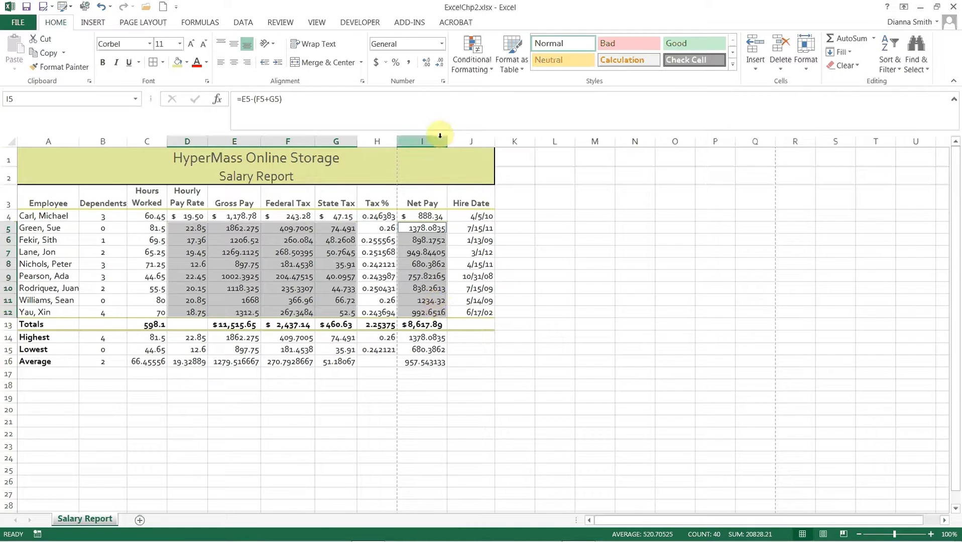
pyautogui.click(410, 65)
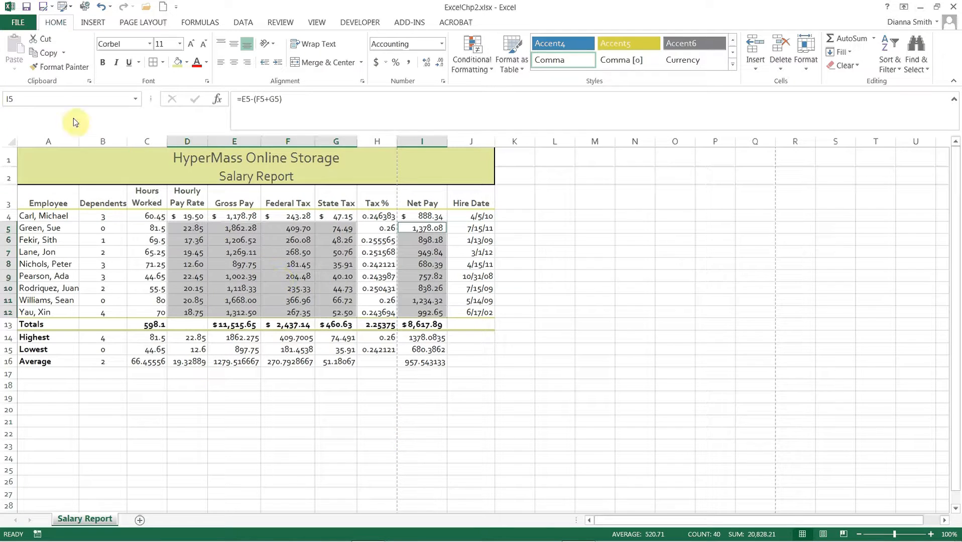
# Step: Save the workbook and apply Comma Style to the Hours Worked values in C4:C16
pyautogui.click(25, 10)
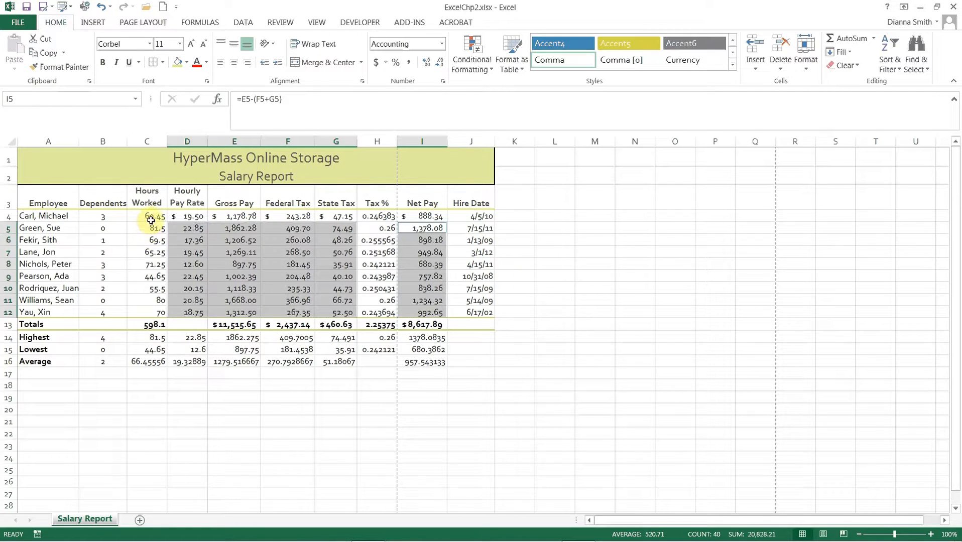
pyautogui.moveTo(150, 217); pyautogui.dragTo(150, 363)
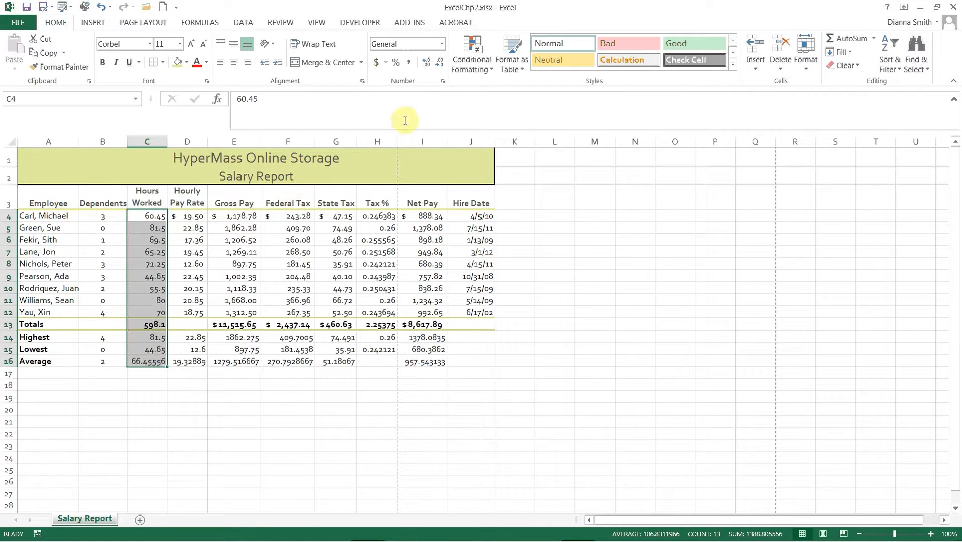
pyautogui.click(409, 63)
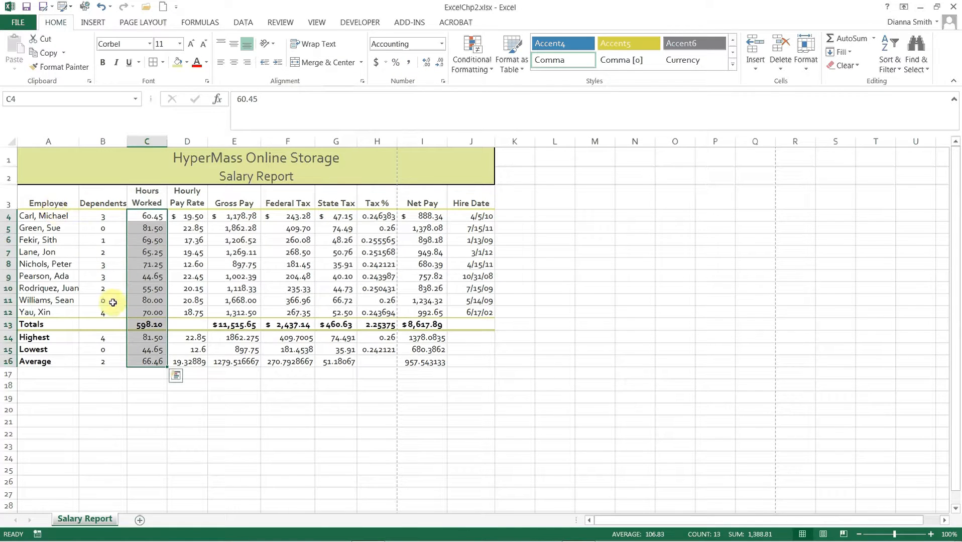
# Step: Format D14:G16 and I14:I16 as Currency with two decimals, the $ symbol and black parenthesized negative numbers
pyautogui.click(183, 341)
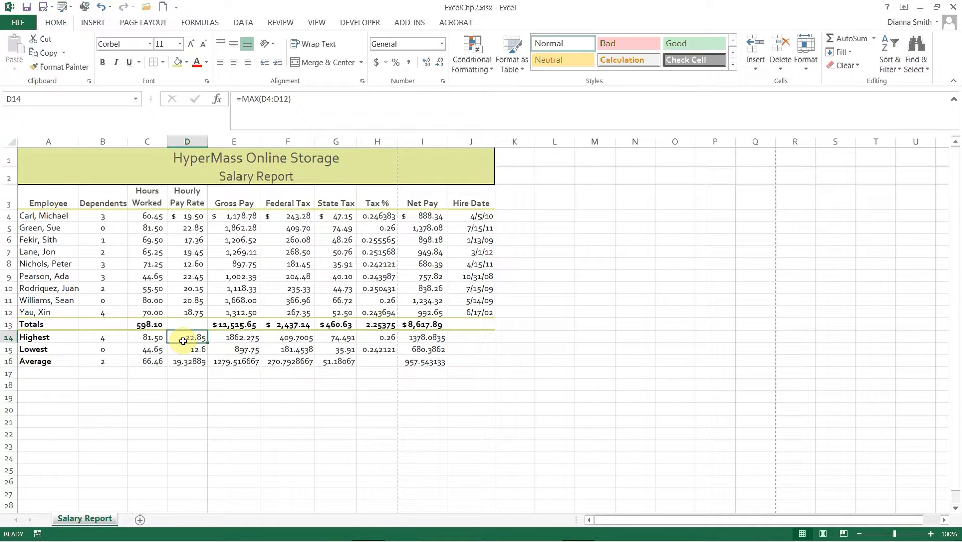
pyautogui.moveTo(183, 341); pyautogui.dragTo(327, 359)
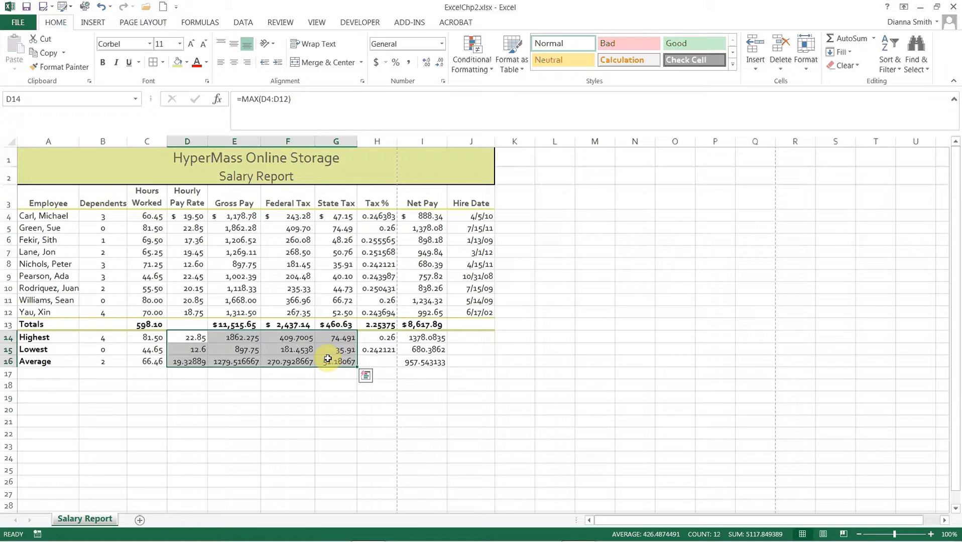
pyautogui.keyDown('ctrl'); pyautogui.click(418, 339); pyautogui.keyUp('ctrl')
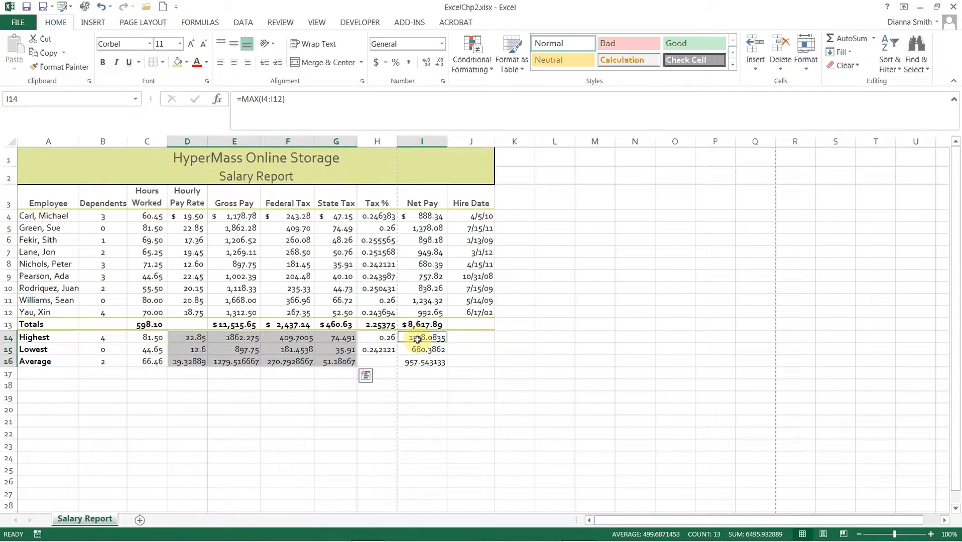
pyautogui.moveTo(418, 339); pyautogui.dragTo(419, 360)
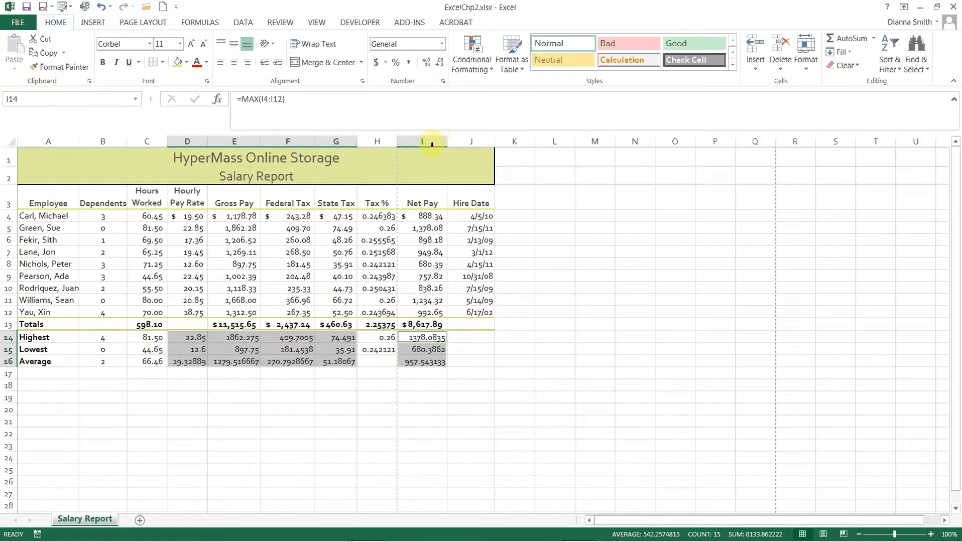
pyautogui.rightClick(425, 352)
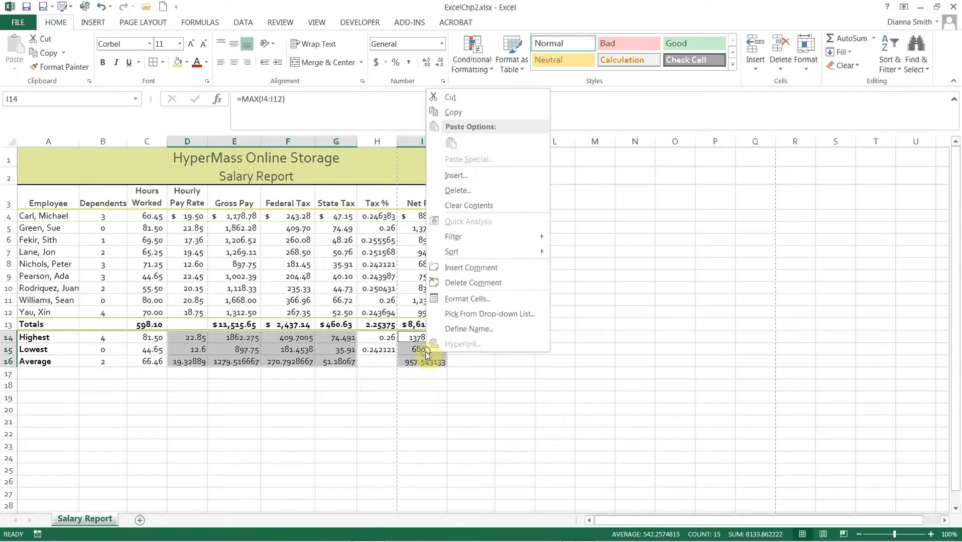
pyautogui.click(465, 301)
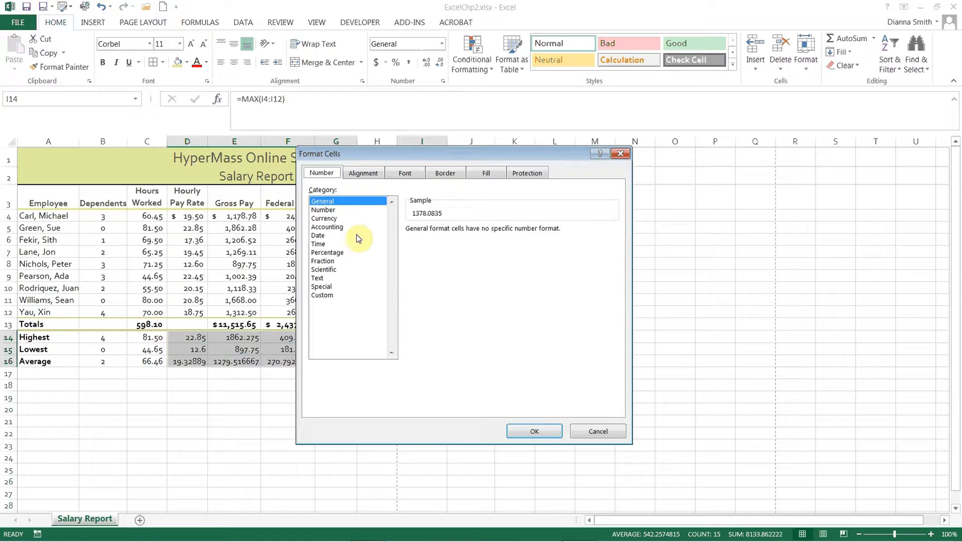
pyautogui.click(324, 218)
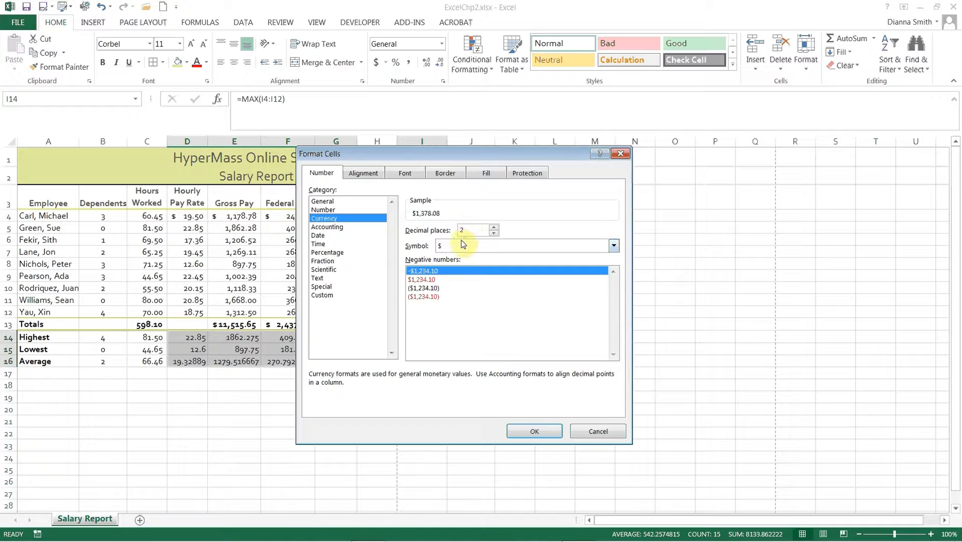
pyautogui.click(433, 289)
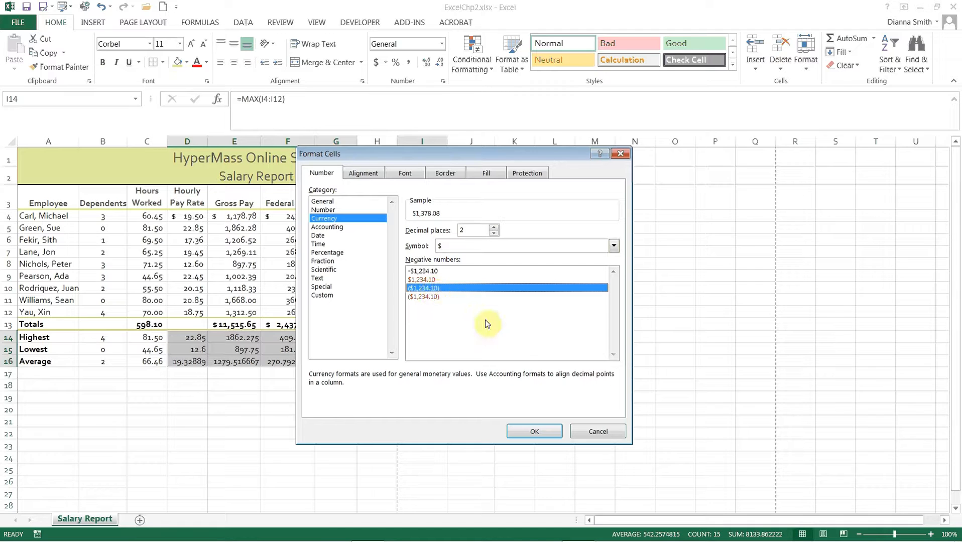
pyautogui.click(545, 433)
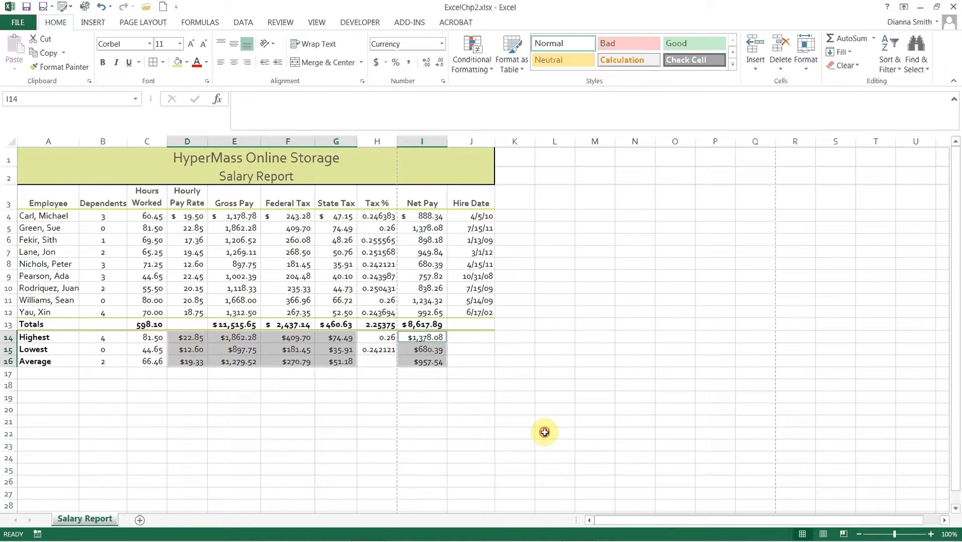
pyautogui.click(545, 432)
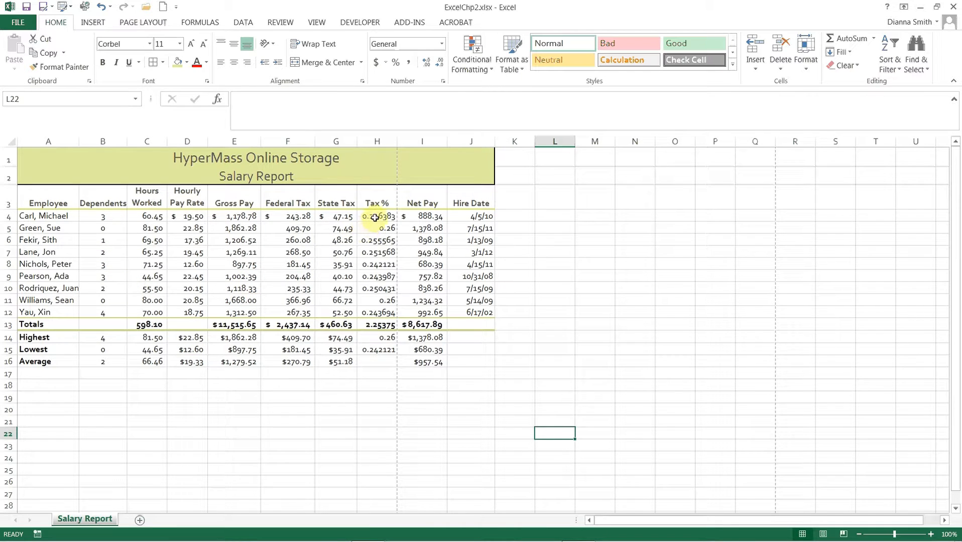
# Step: Apply Percent Style with two decimal places to the Tax % values in H4:H15
pyautogui.moveTo(378, 216); pyautogui.dragTo(374, 350)
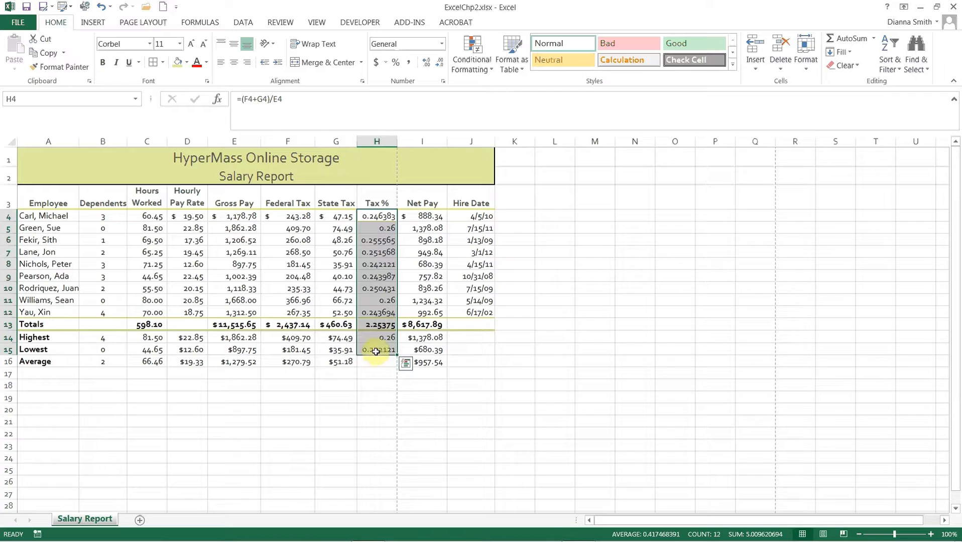
pyautogui.click(396, 69)
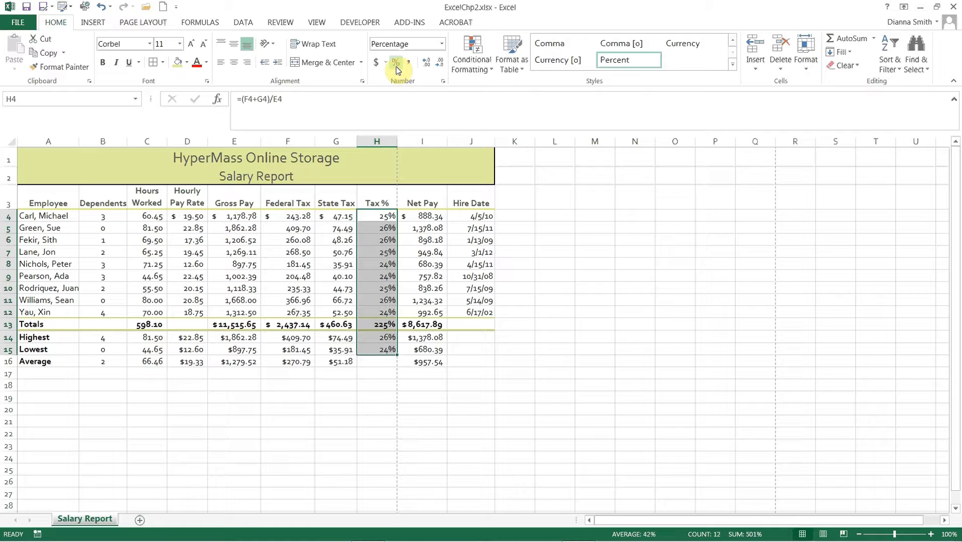
pyautogui.click(428, 71)
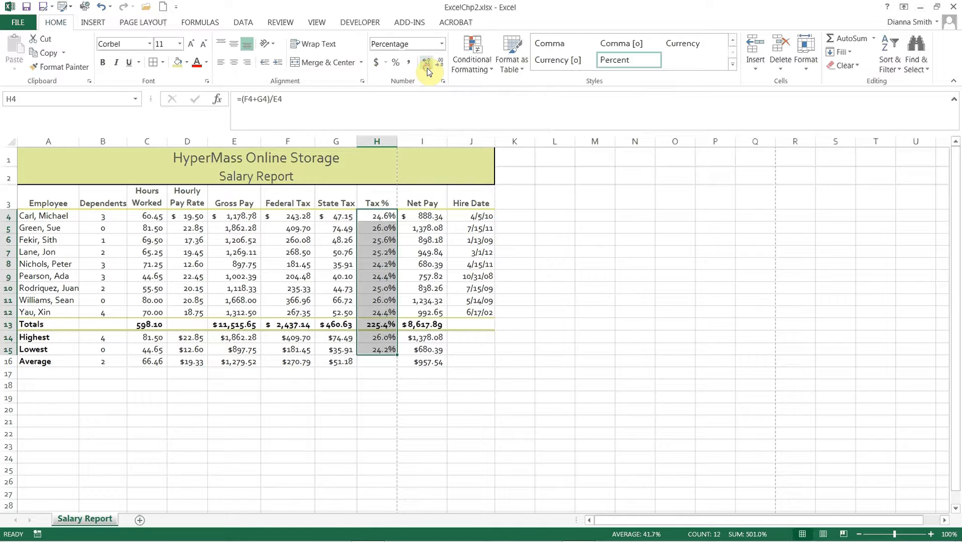
pyautogui.click(428, 71)
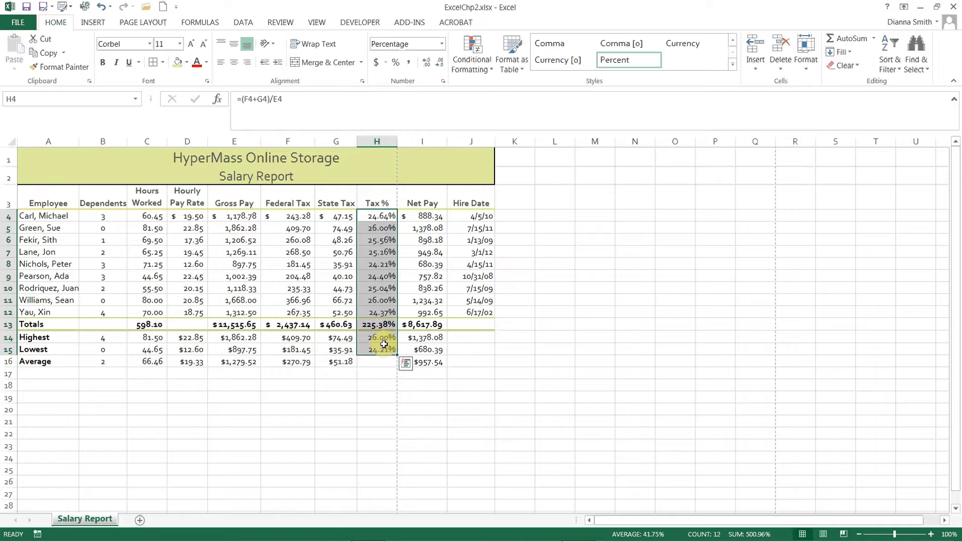
pyautogui.click(390, 397)
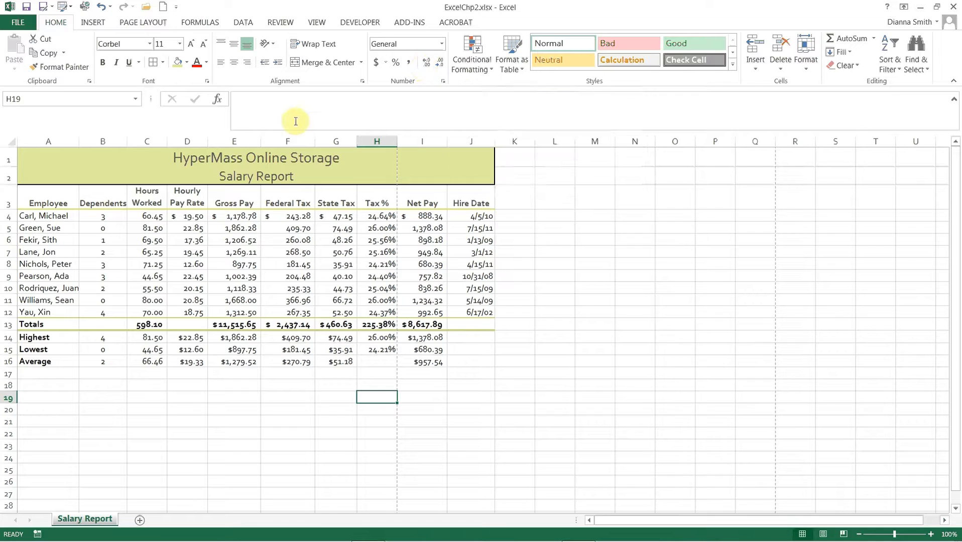
# Step: Start a new conditional formatting rule for the Hours Worked values in C4:C12
pyautogui.click(152, 218)
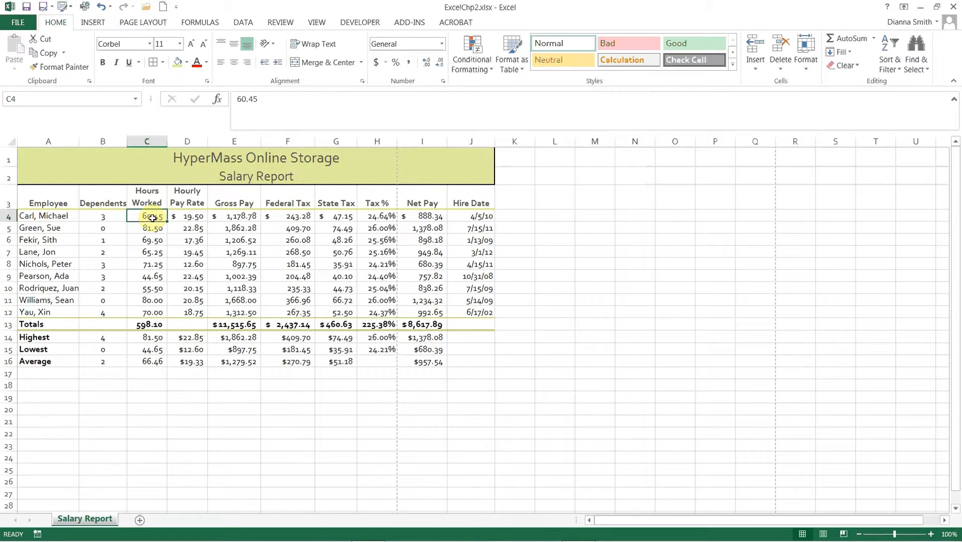
pyautogui.moveTo(152, 218); pyautogui.dragTo(152, 308)
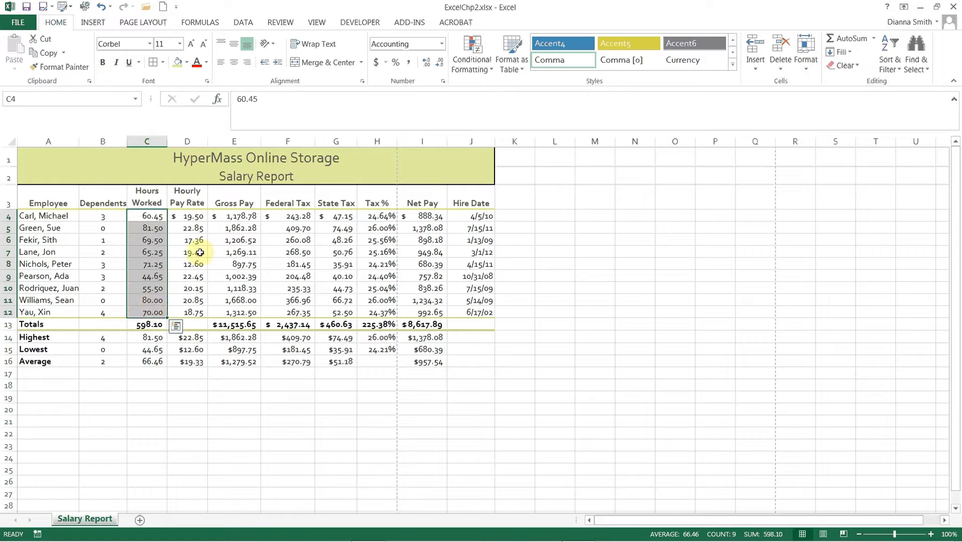
pyautogui.click(492, 69)
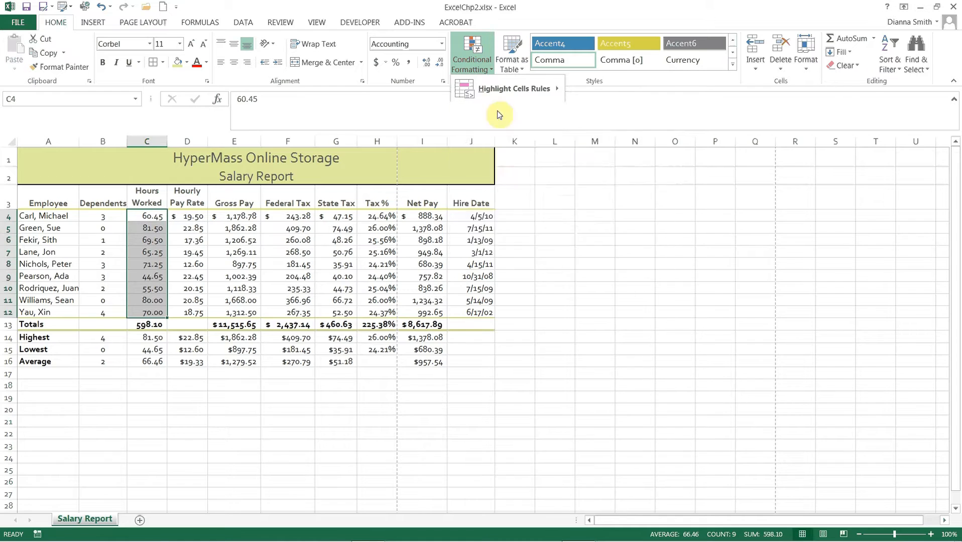
pyautogui.moveTo(499, 94)
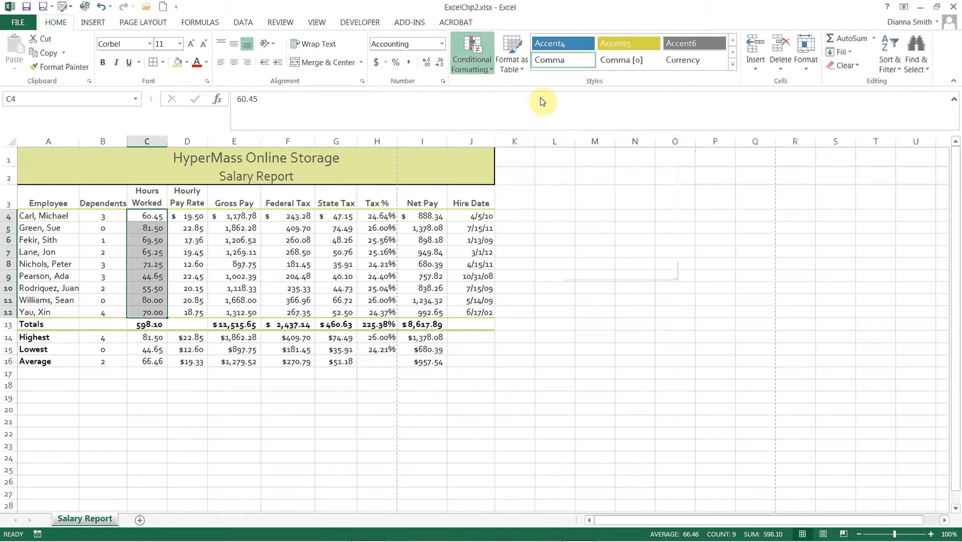
pyautogui.moveTo(509, 202)
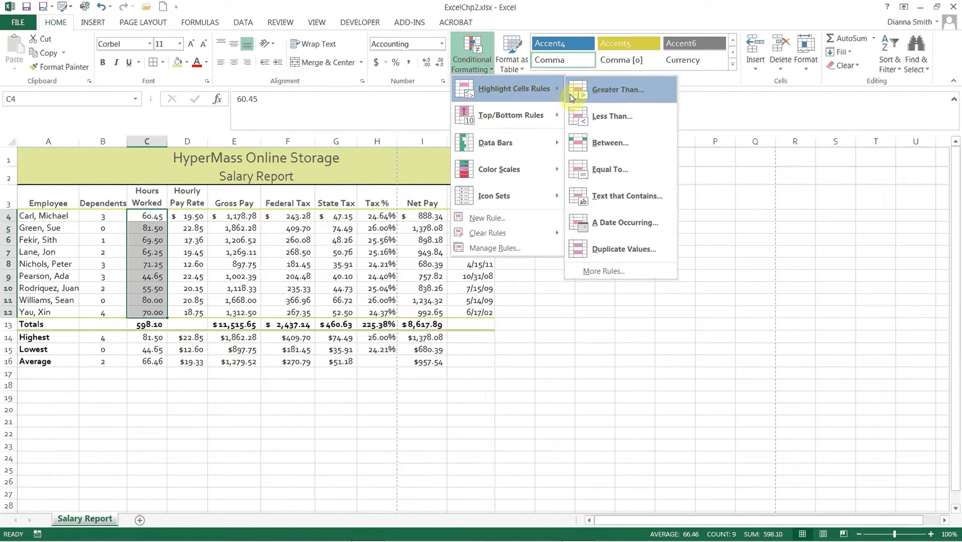
pyautogui.moveTo(512, 165)
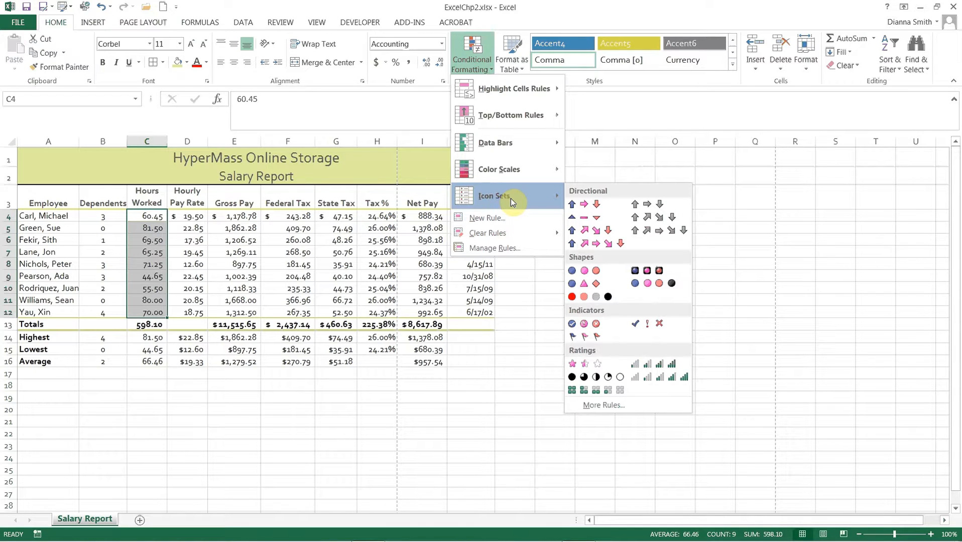
pyautogui.click(490, 219)
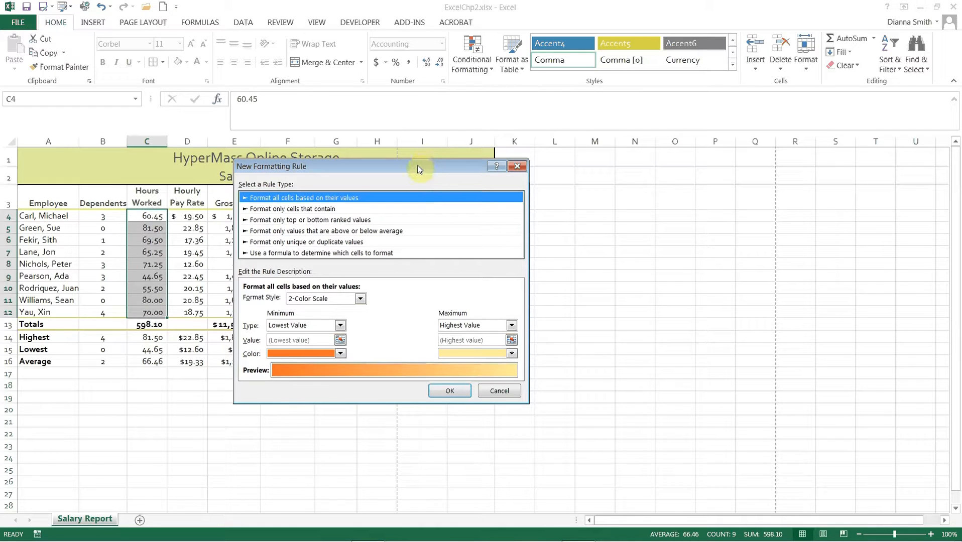
pyautogui.moveTo(419, 169); pyautogui.dragTo(455, 56)
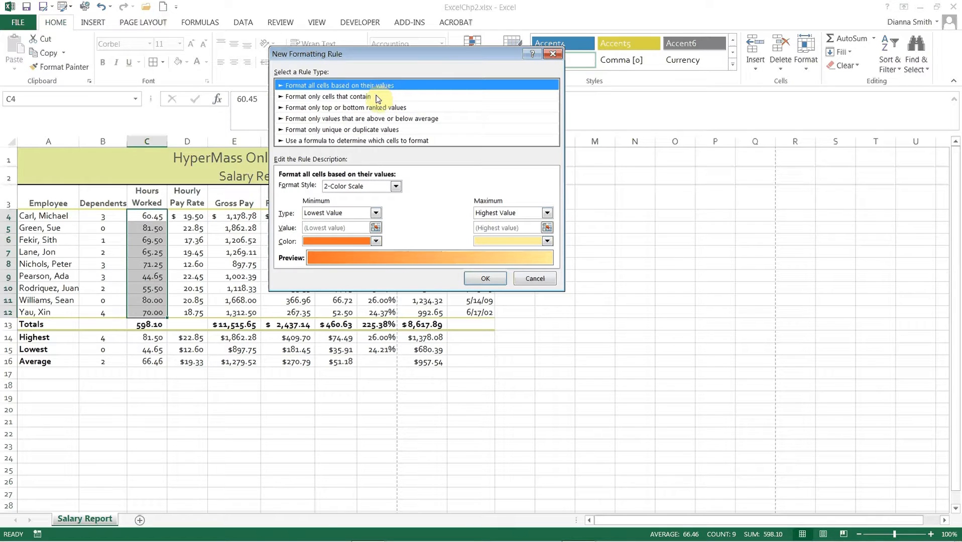
# Step: Make the rule format only cells that contain a cell value greater than 70
pyautogui.click(377, 96)
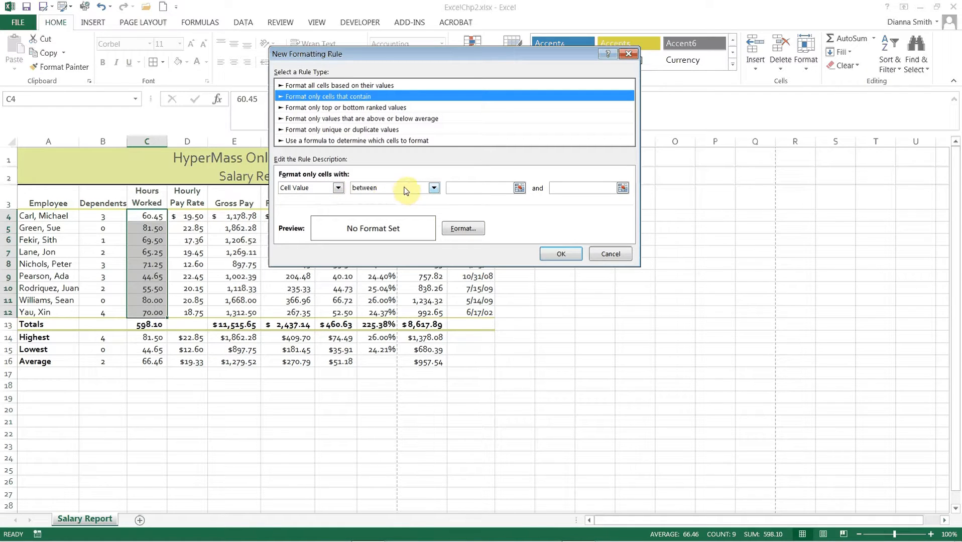
pyautogui.click(433, 188)
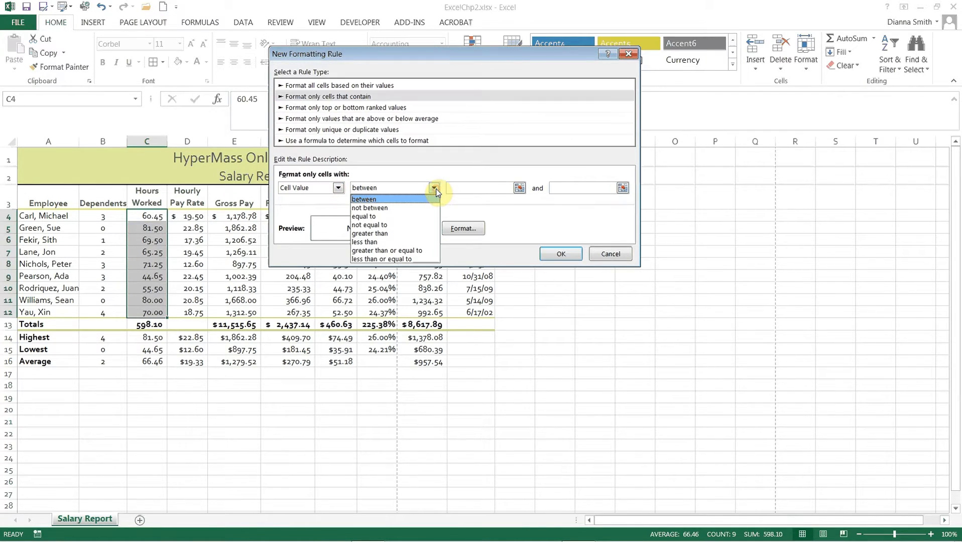
pyautogui.click(399, 234)
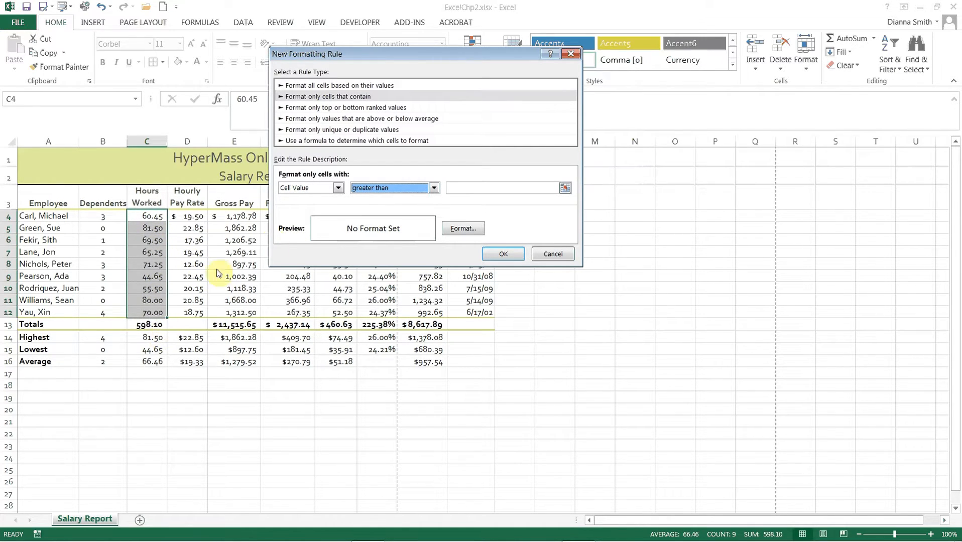
pyautogui.click(456, 189)
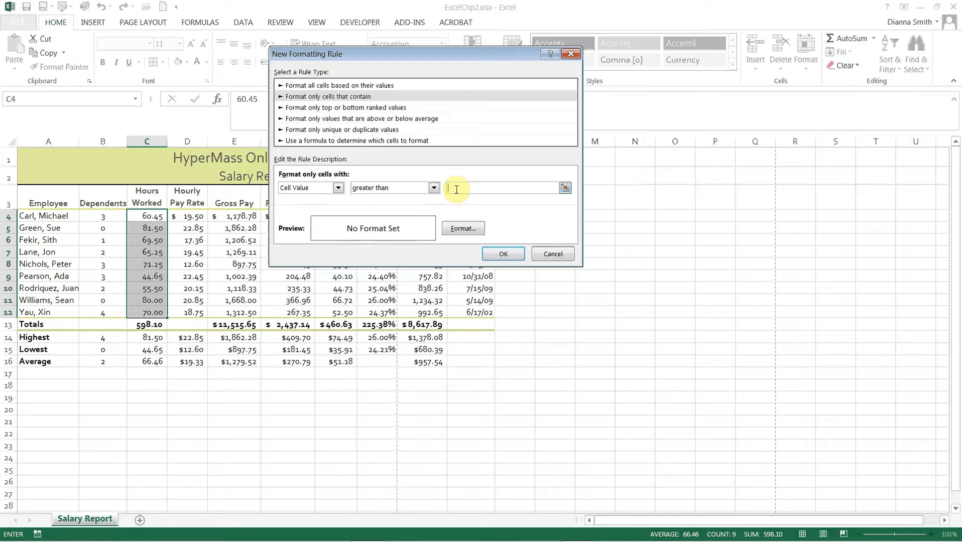
pyautogui.write('70')
# Step: Review the format options available for the rule and set its font color to the white theme color
pyautogui.click(462, 229)
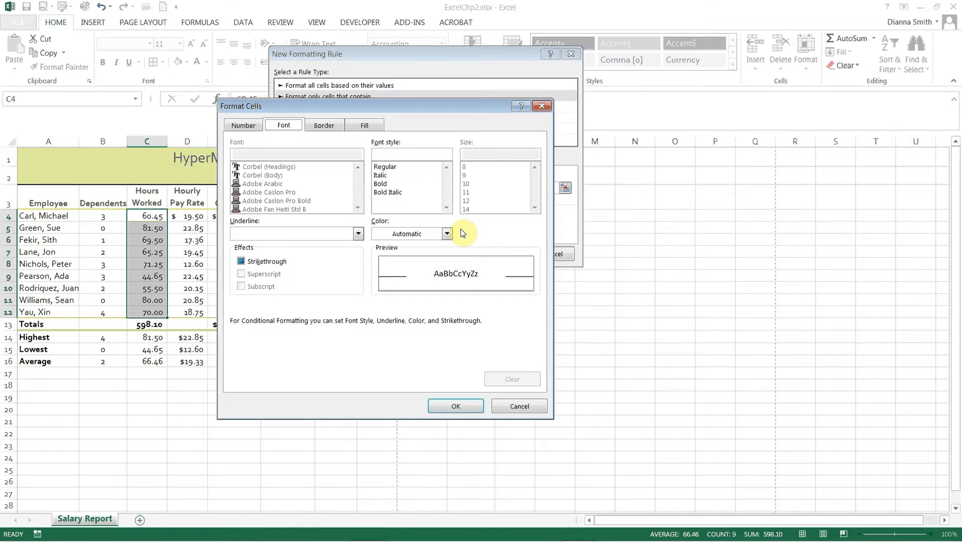
pyautogui.click(251, 126)
pyautogui.click(286, 128)
pyautogui.click(324, 126)
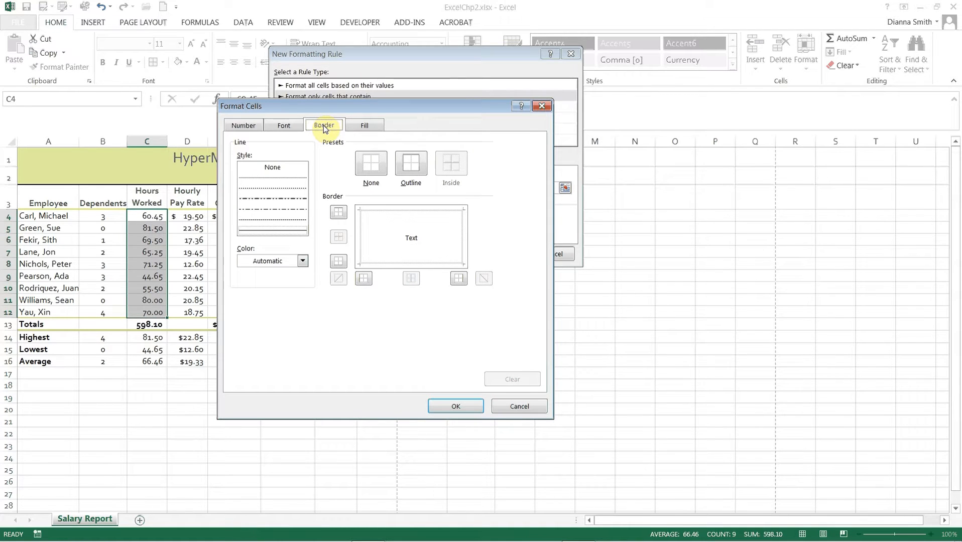
pyautogui.click(371, 131)
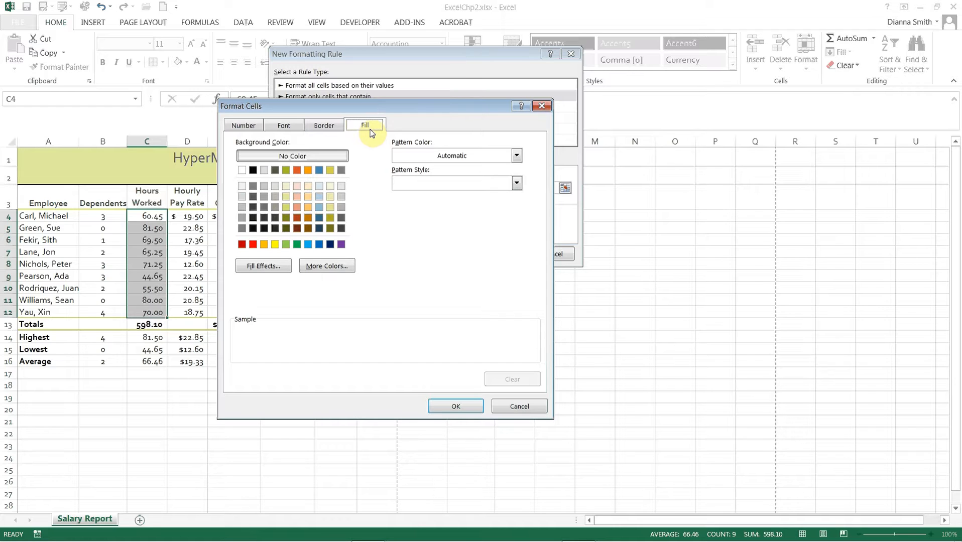
pyautogui.click(287, 125)
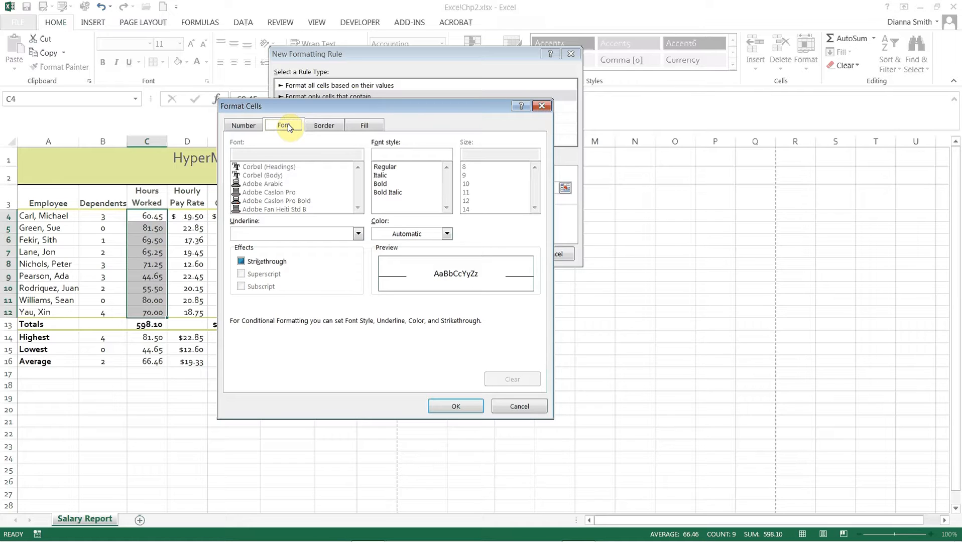
pyautogui.click(447, 234)
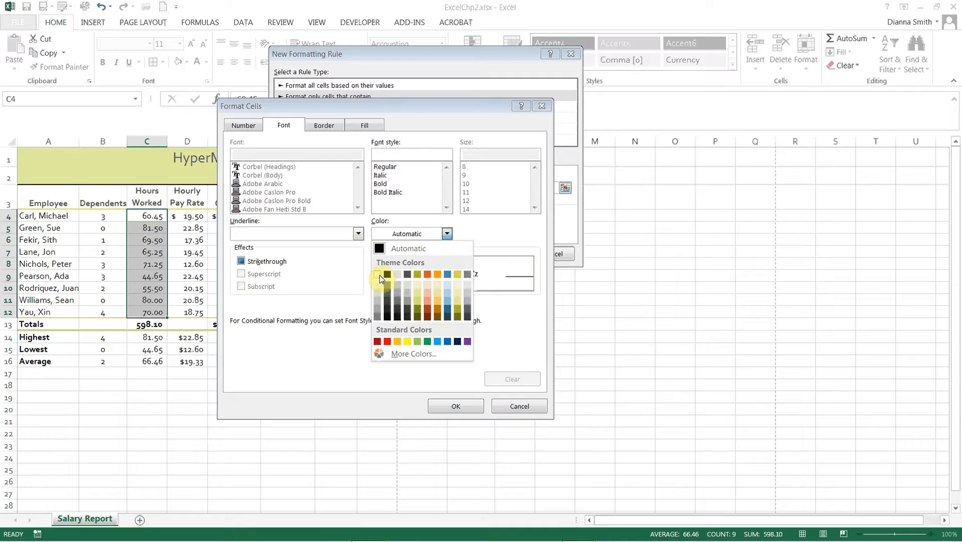
pyautogui.click(379, 275)
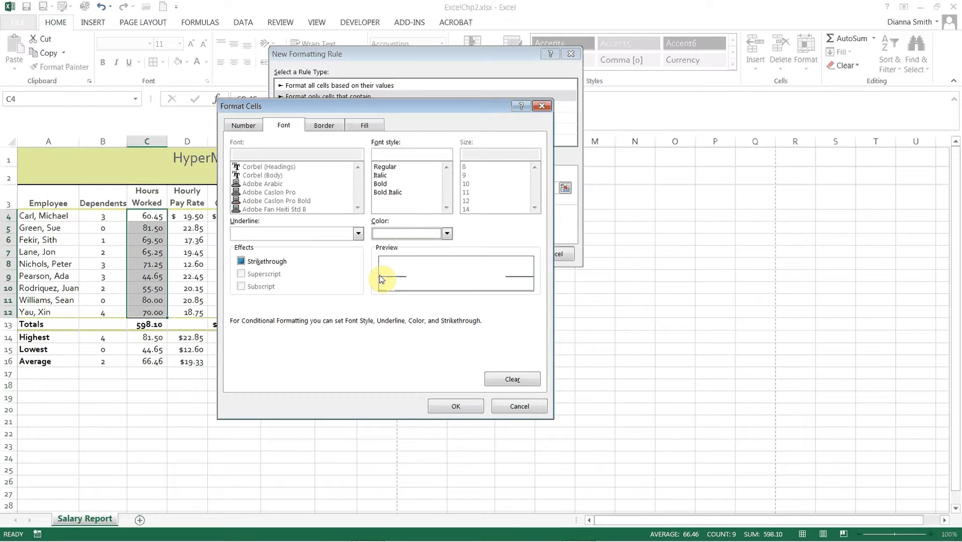
pyautogui.click(446, 234)
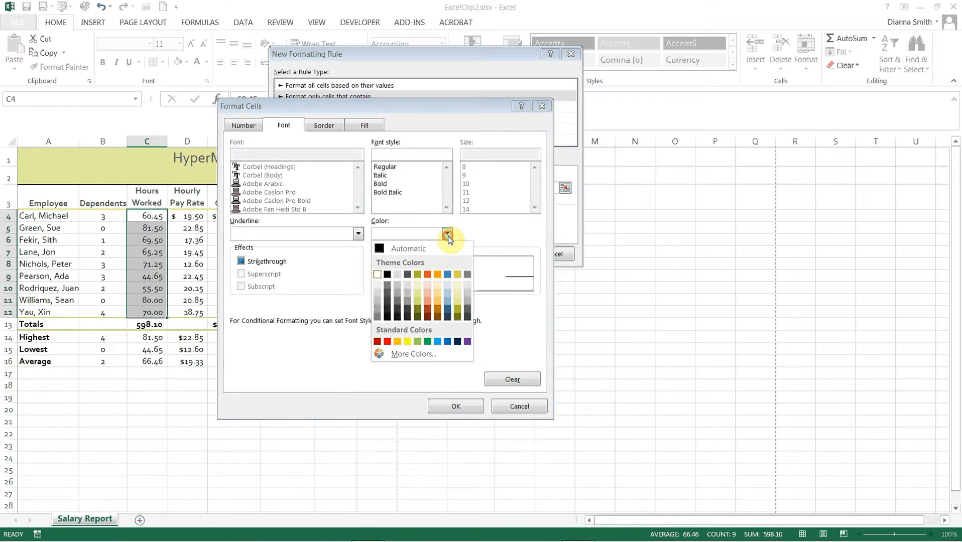
pyautogui.click(412, 354)
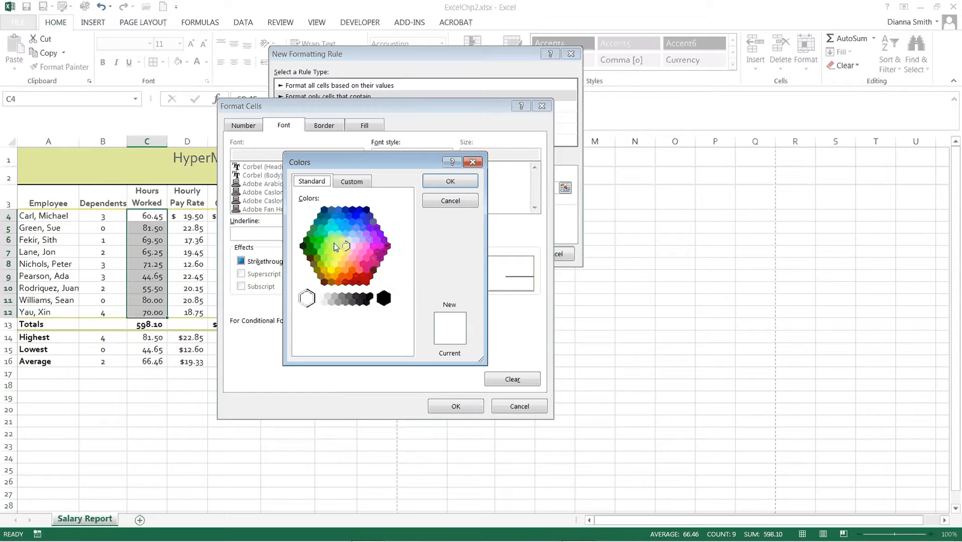
pyautogui.click(449, 202)
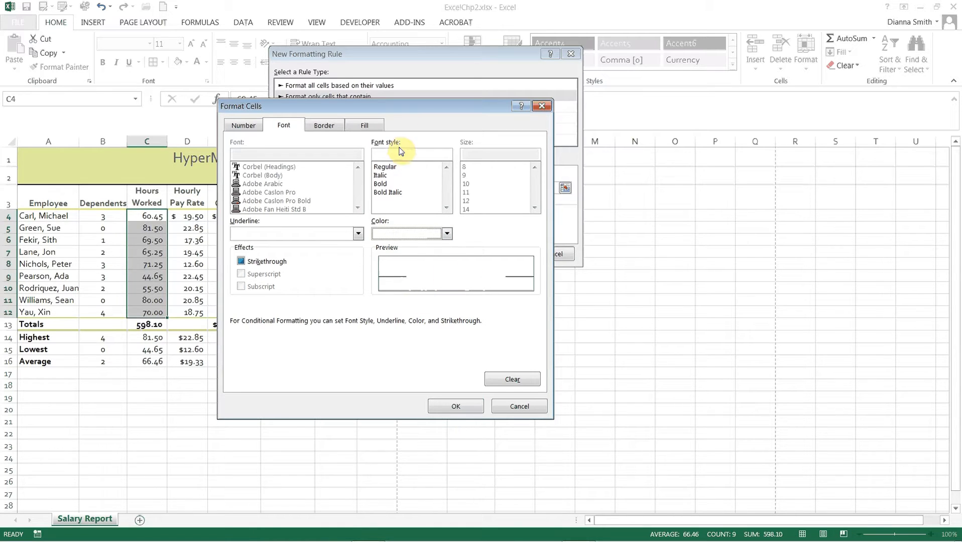
# Step: Give the conditional formatting rule a dark orange-red background fill and apply the finished rule to C4:C12
pyautogui.click(373, 130)
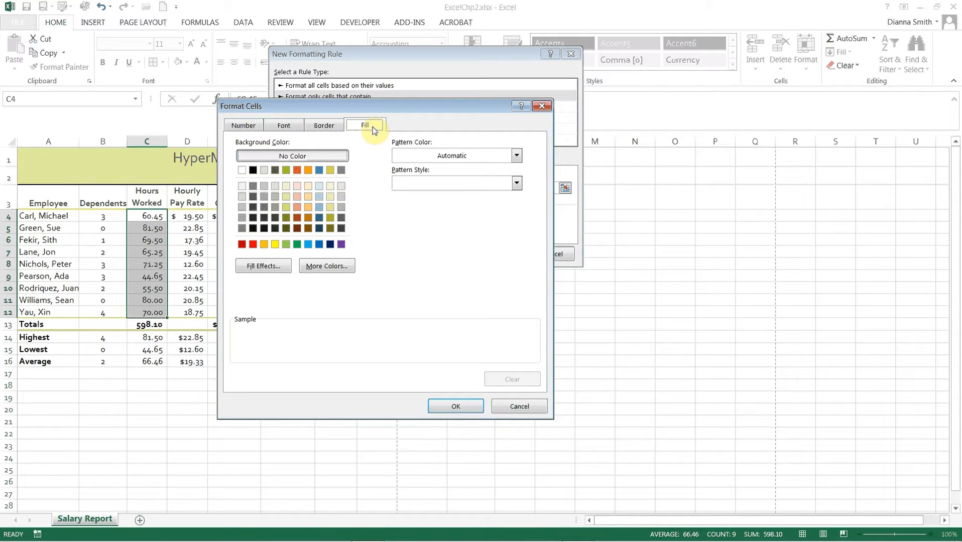
pyautogui.click(297, 219)
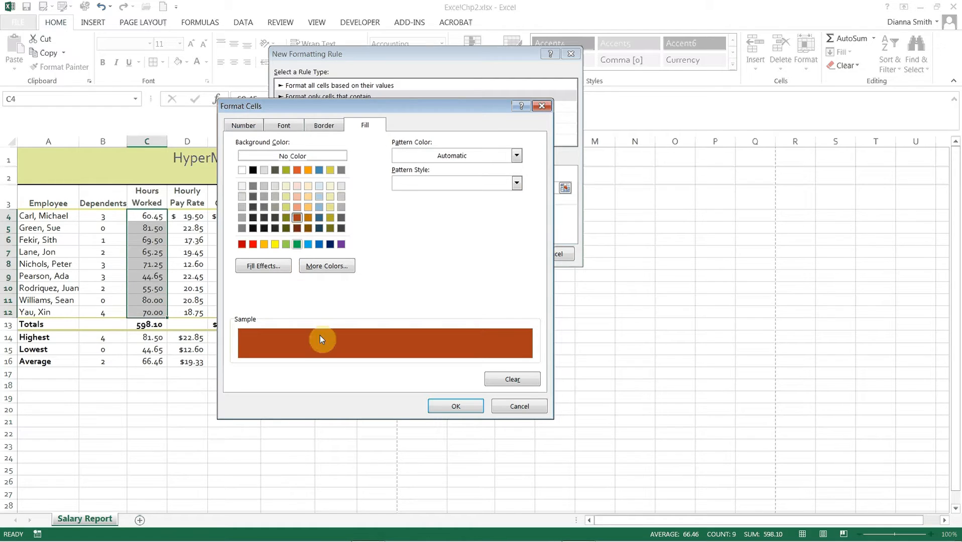
pyautogui.click(454, 410)
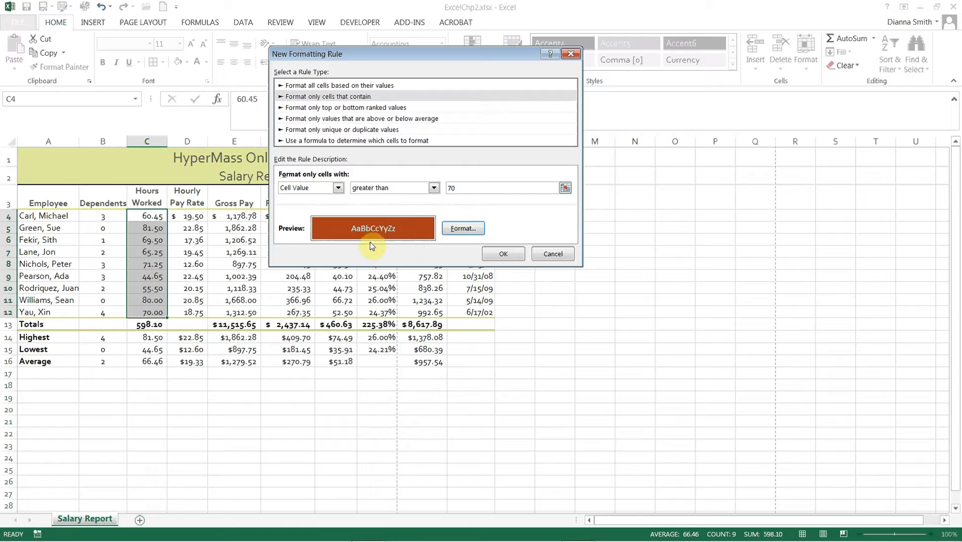
pyautogui.click(504, 254)
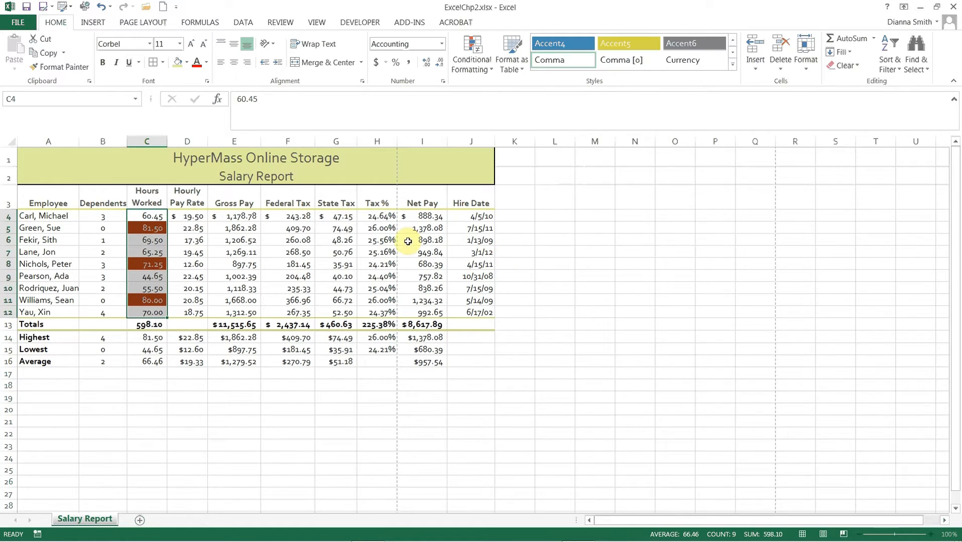
# Step: Check the highlighted Hours Worked cells C5, C8 and C11 and the unhighlighted cell C12 against the greater-than-70 rule
pyautogui.click(200, 273)
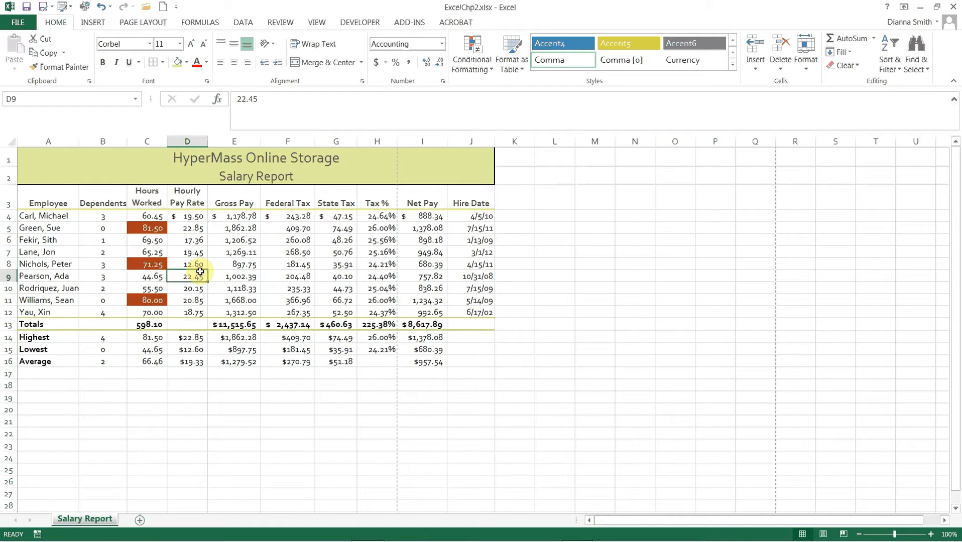
pyautogui.click(153, 228)
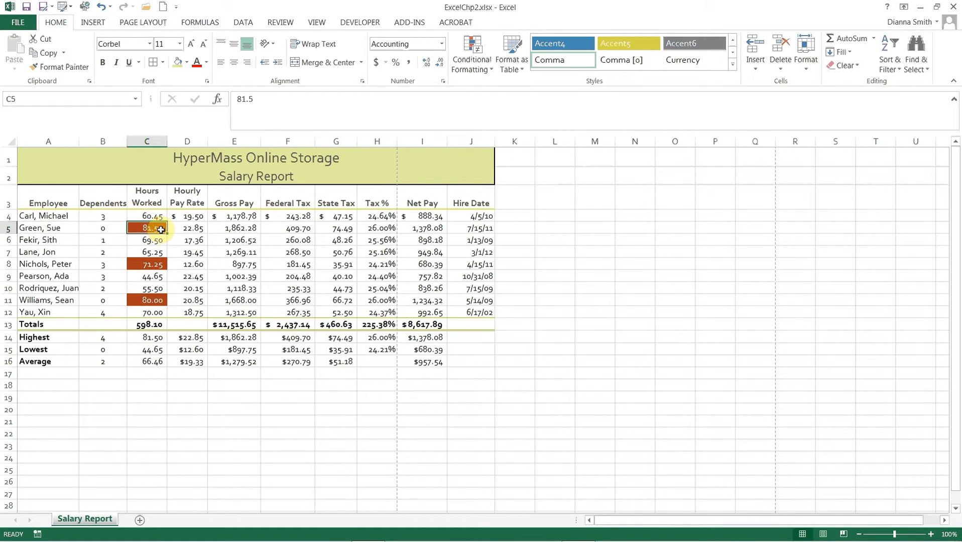
pyautogui.click(158, 265)
pyautogui.click(156, 301)
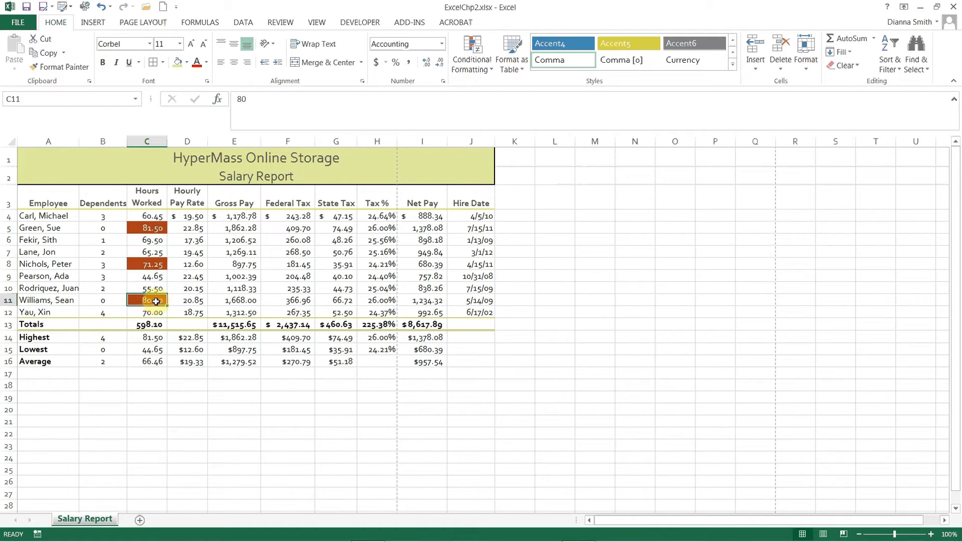
pyautogui.click(152, 313)
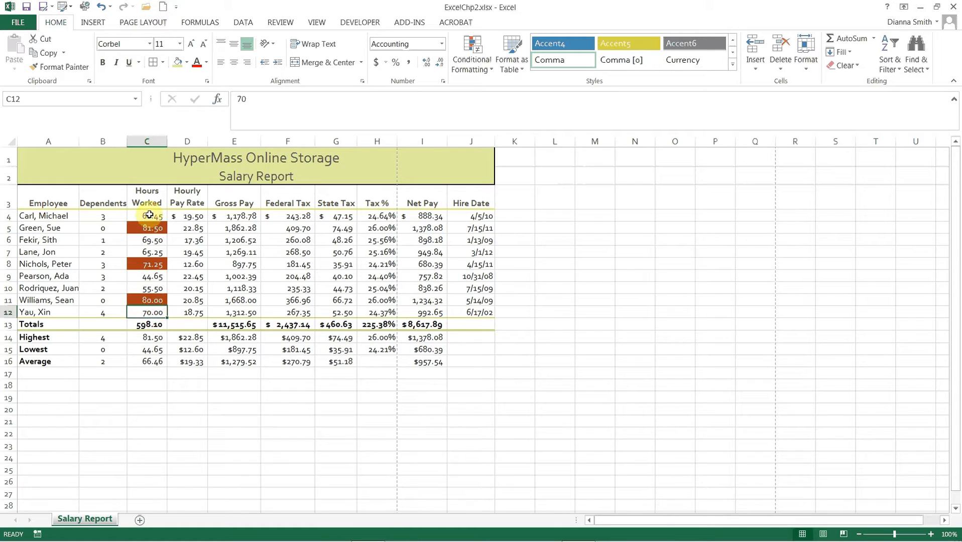
# Step: Review the existing conditional formatting rule for C4:C12 in the Conditional Formatting Rules Manager
pyautogui.moveTo(150, 217); pyautogui.dragTo(149, 309)
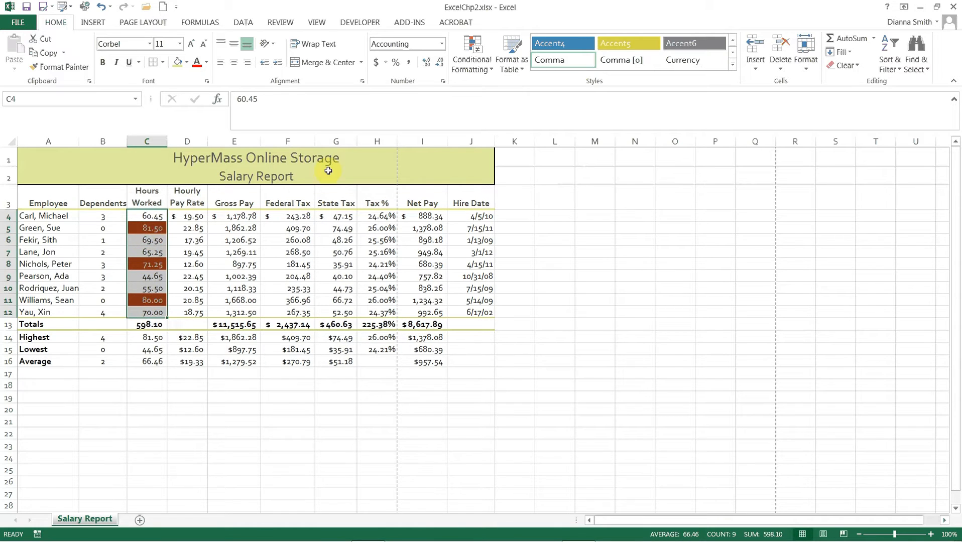
pyautogui.click(492, 73)
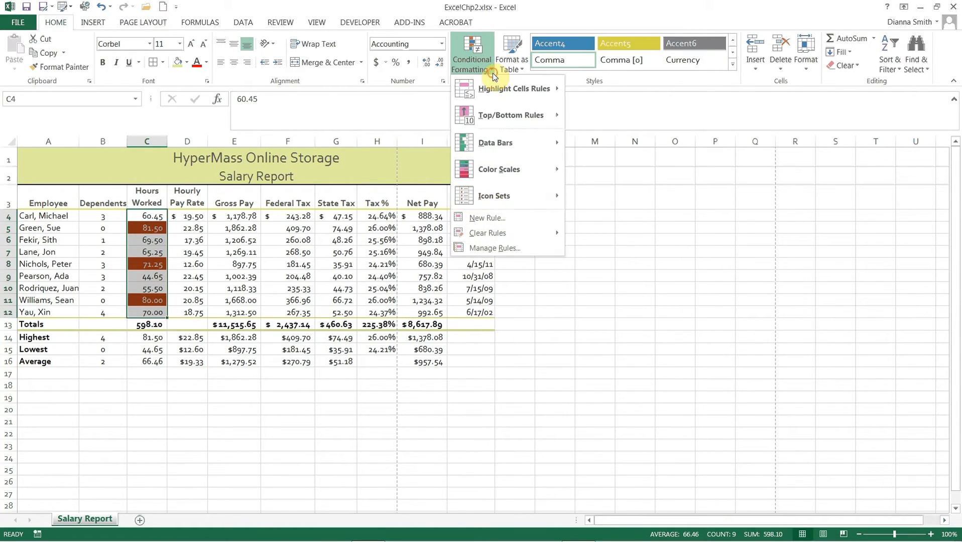
pyautogui.click(507, 246)
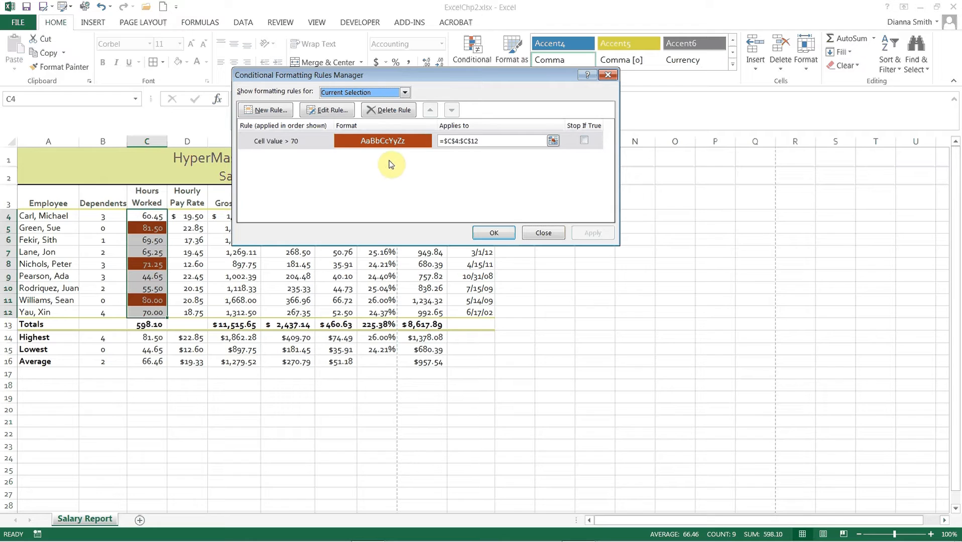
pyautogui.click(301, 141)
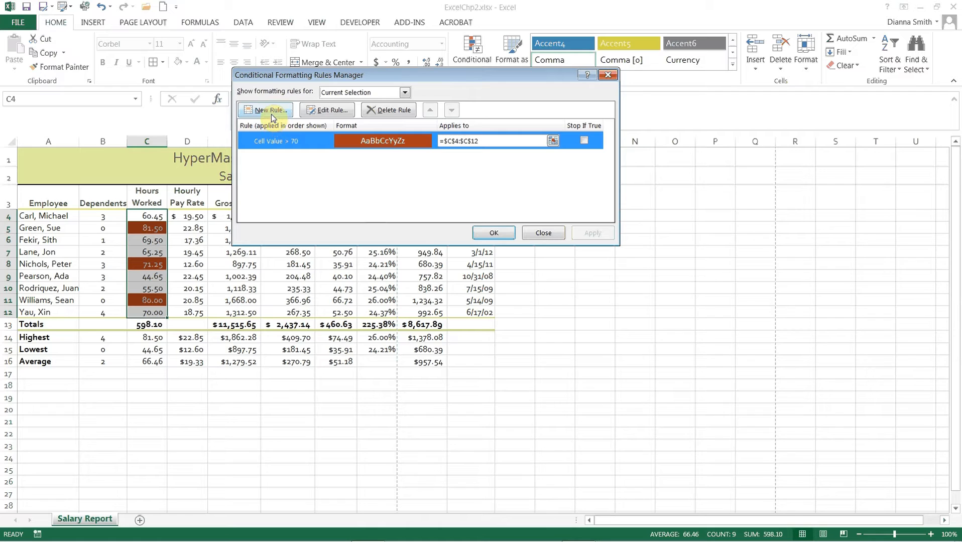
pyautogui.click(496, 234)
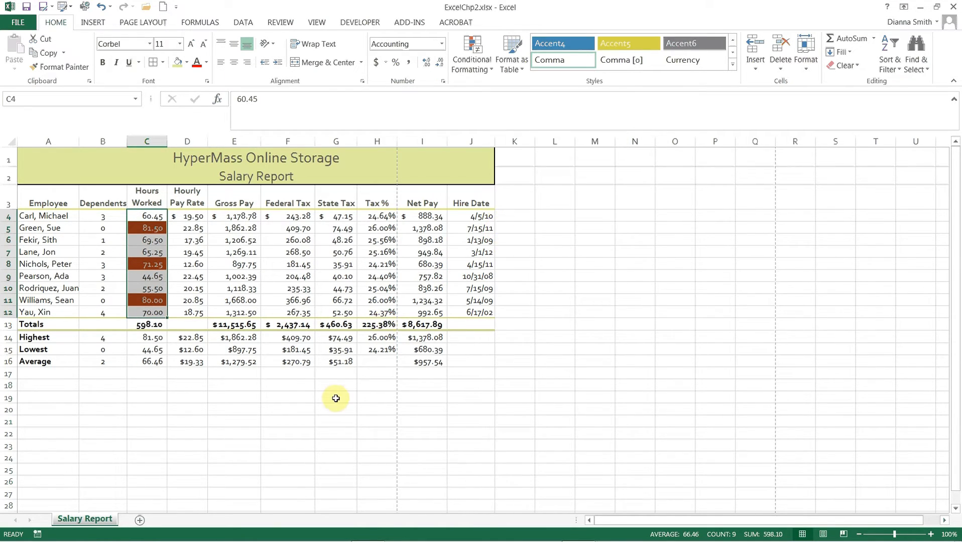
pyautogui.click(296, 410)
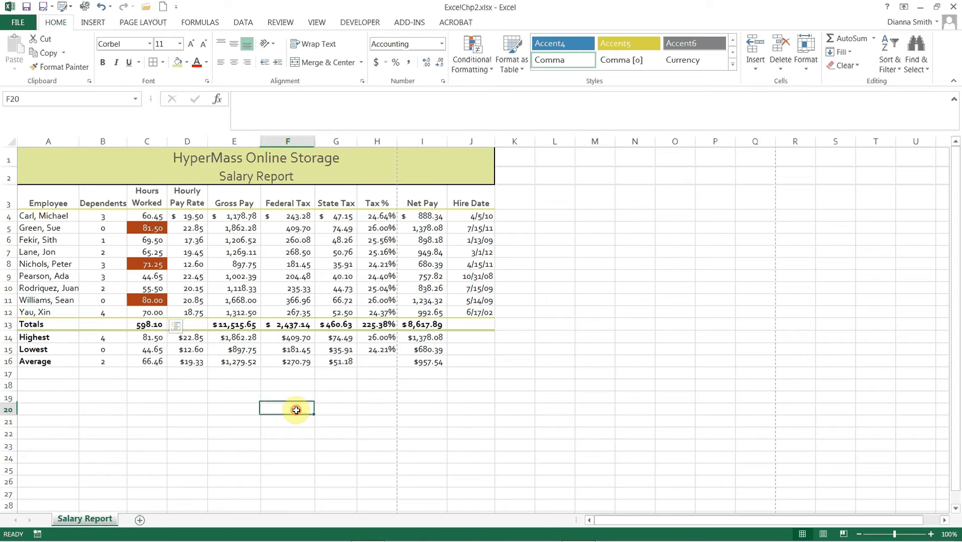
pyautogui.click(154, 278)
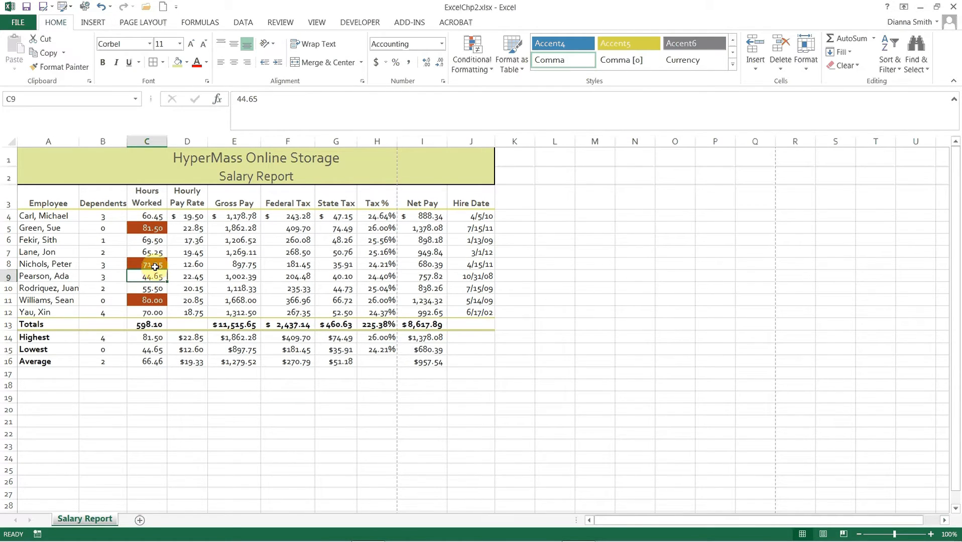
pyautogui.click(155, 267)
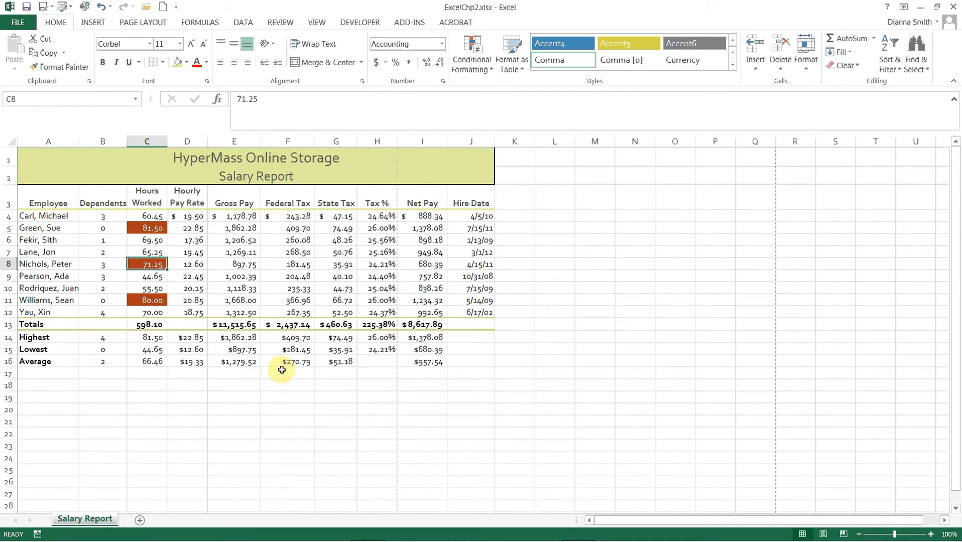
# Step: AutoFit all column widths of the Salary Report worksheet to their contents
pyautogui.click(11, 141)
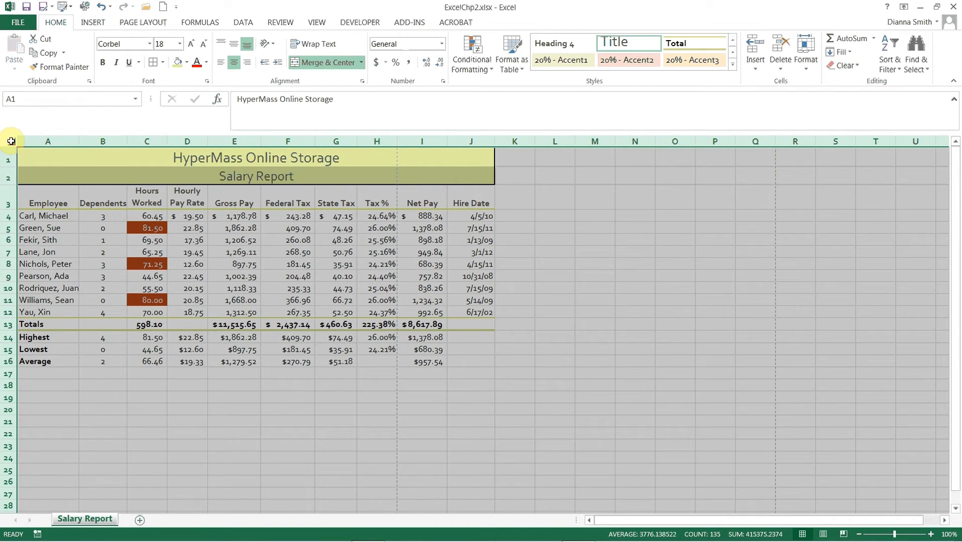
pyautogui.doubleClick(78, 140)
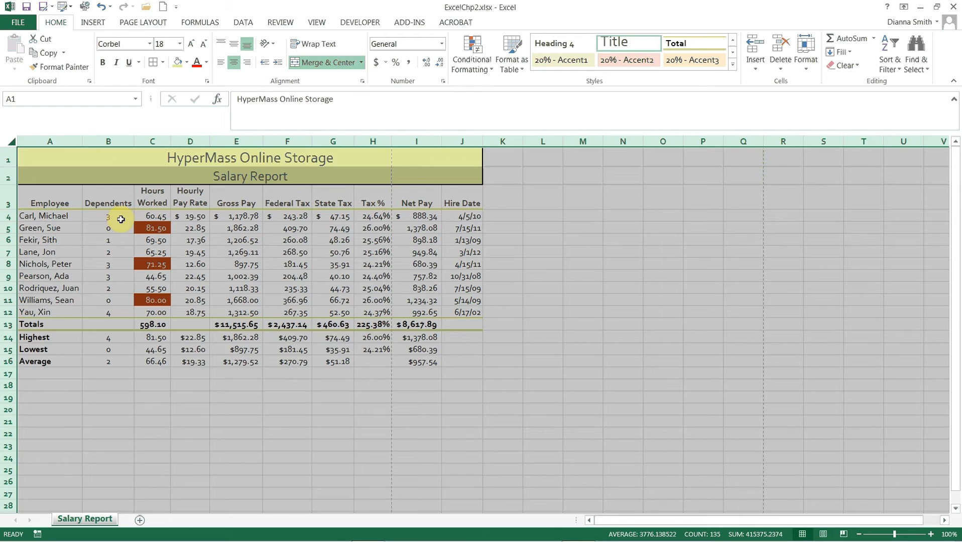
pyautogui.click(139, 384)
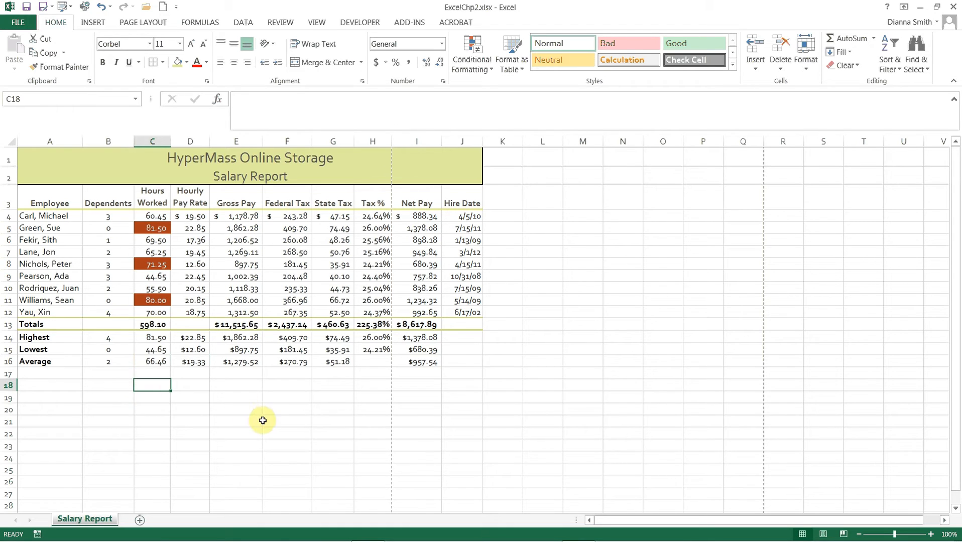
# Step: Manually narrow the Hourly Pay Rate column slightly
pyautogui.click(189, 141)
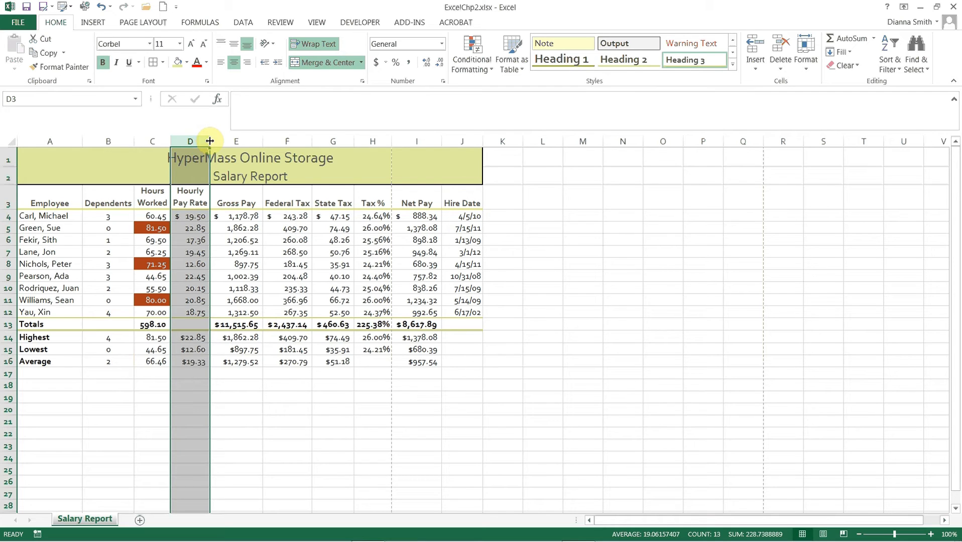
pyautogui.moveTo(210, 141); pyautogui.dragTo(210, 141)
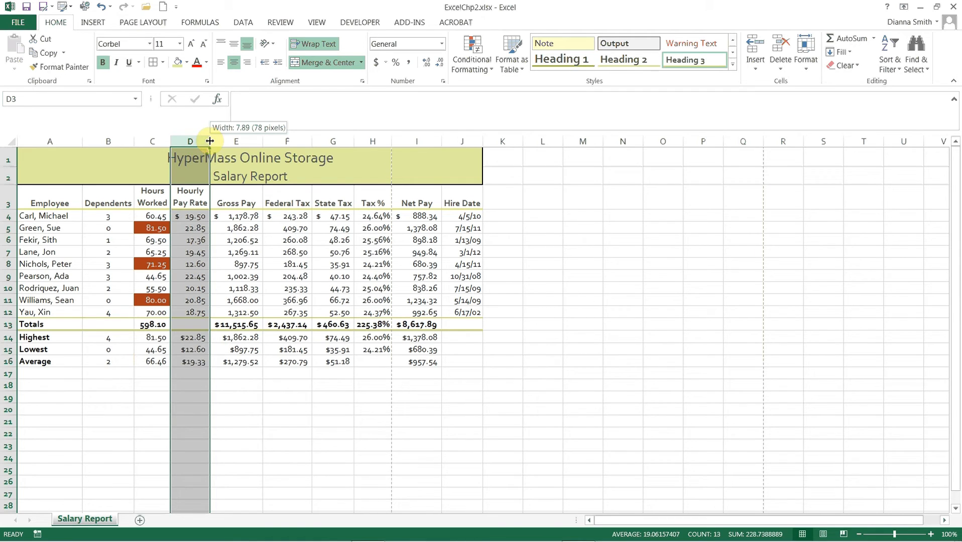
pyautogui.moveTo(210, 141)
pyautogui.mouseDown()
pyautogui.moveTo(247, 138)
pyautogui.moveTo(208, 142)
pyautogui.mouseUp()
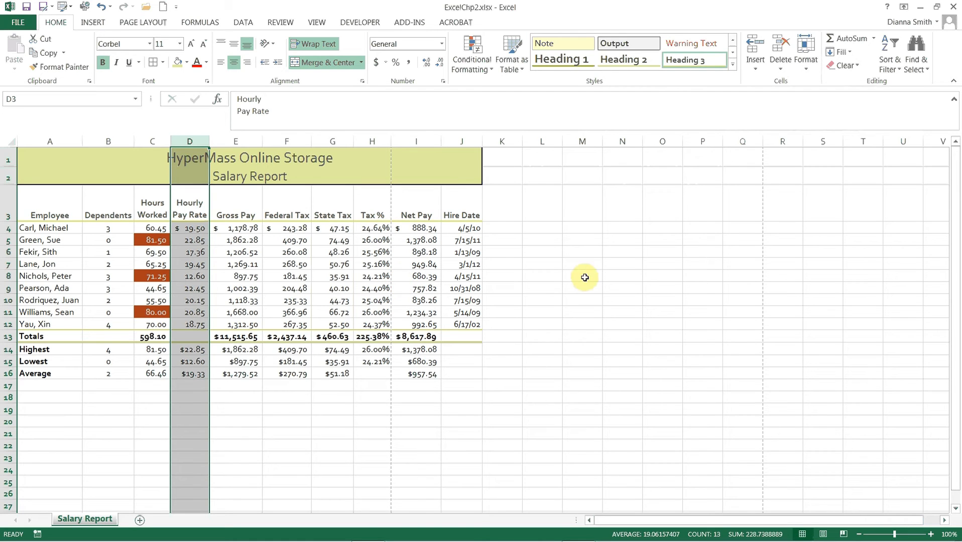
# Step: Look over the cell size options and slightly reduce the height of header row 3
pyautogui.click(806, 72)
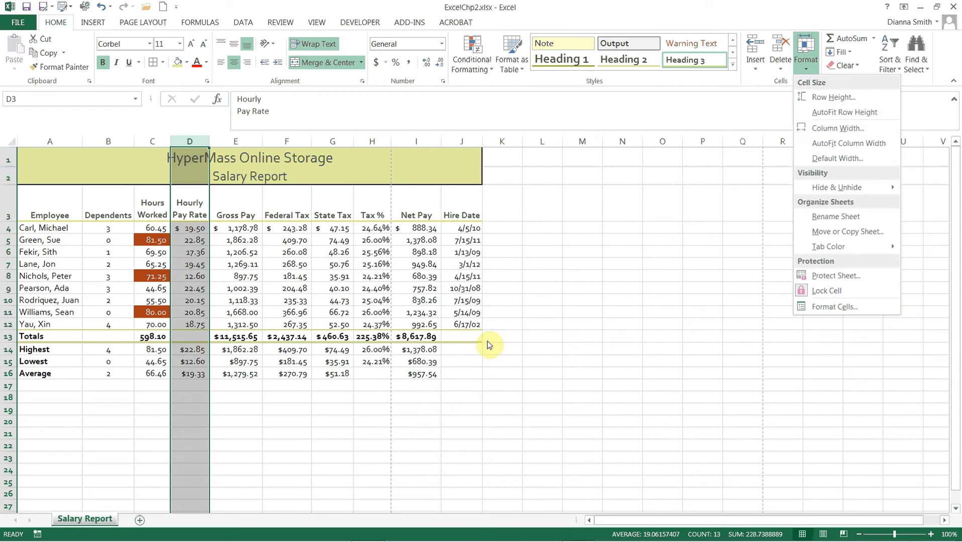
pyautogui.click(73, 261)
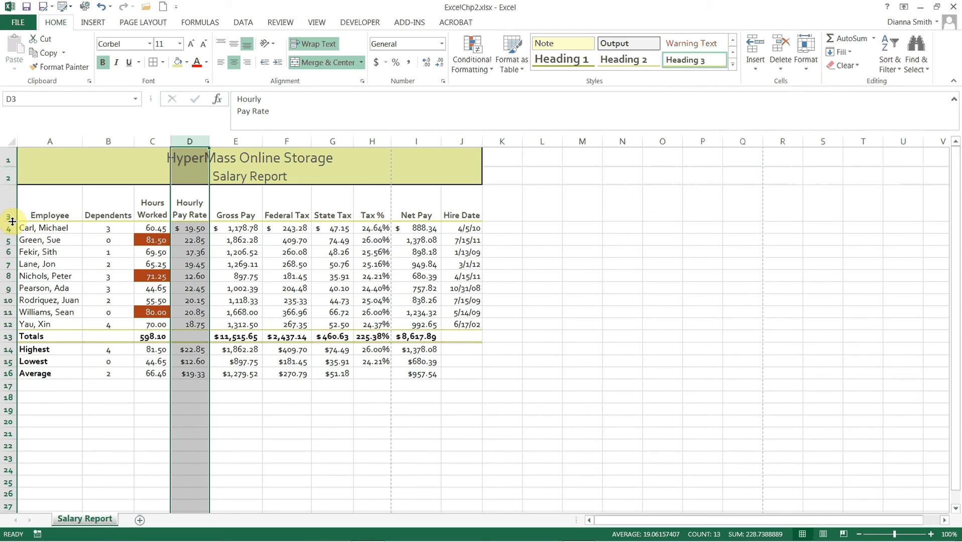
pyautogui.moveTo(12, 221); pyautogui.dragTo(10, 216)
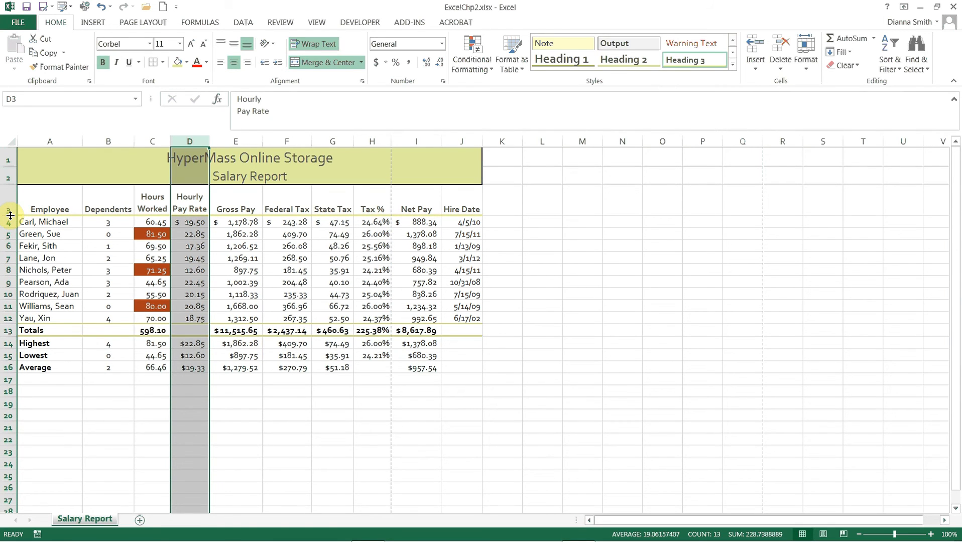
pyautogui.click(286, 270)
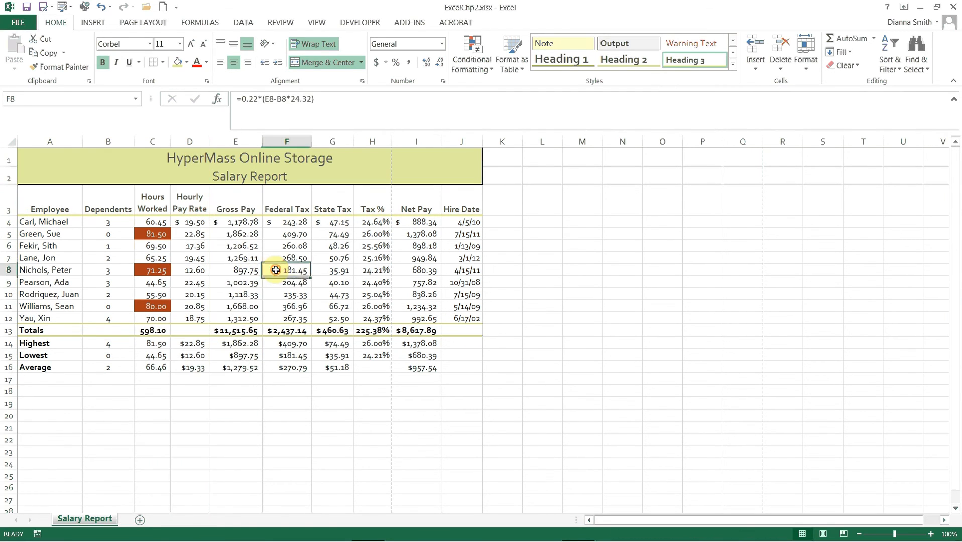
# Step: Save the ExcelChp2 workbook and select the empty cell K7 beside the table
pyautogui.click(28, 9)
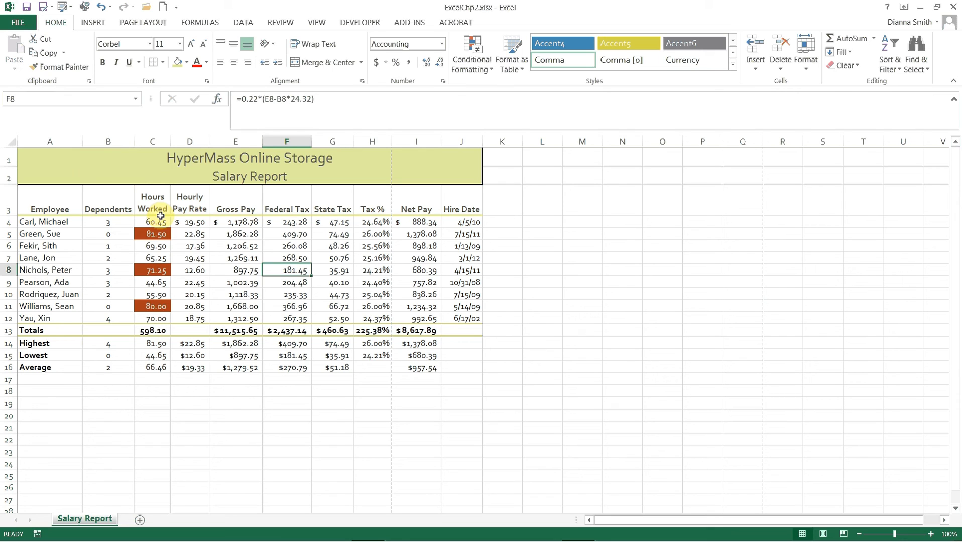
pyautogui.click(26, 8)
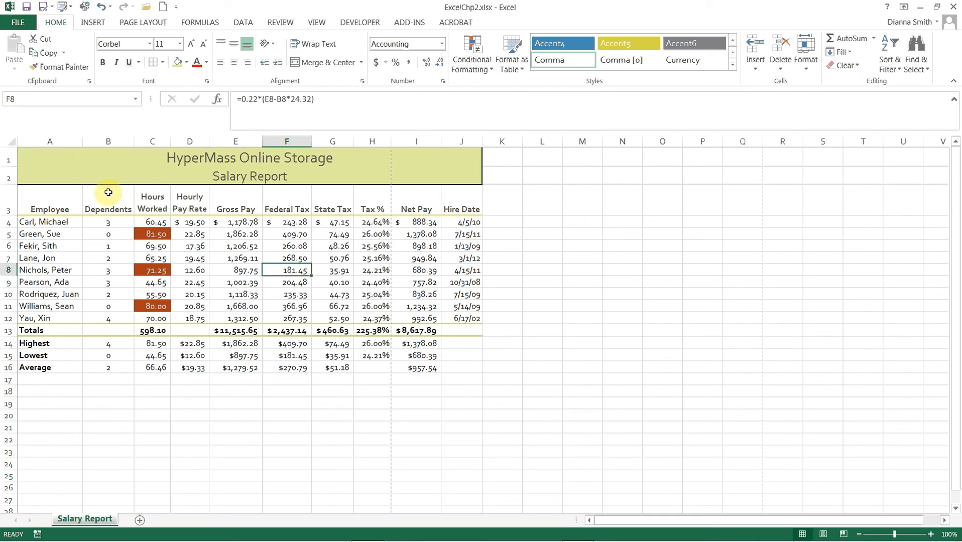
pyautogui.click(500, 260)
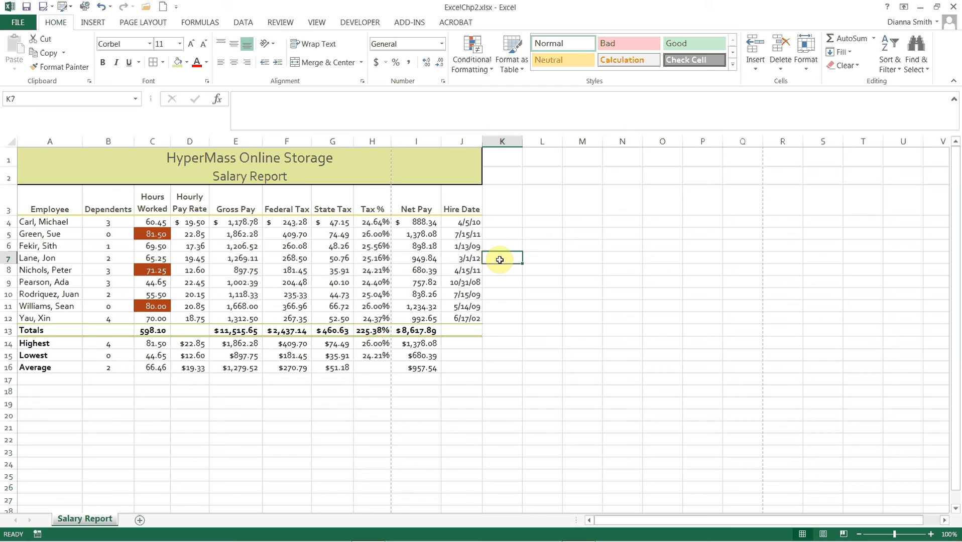